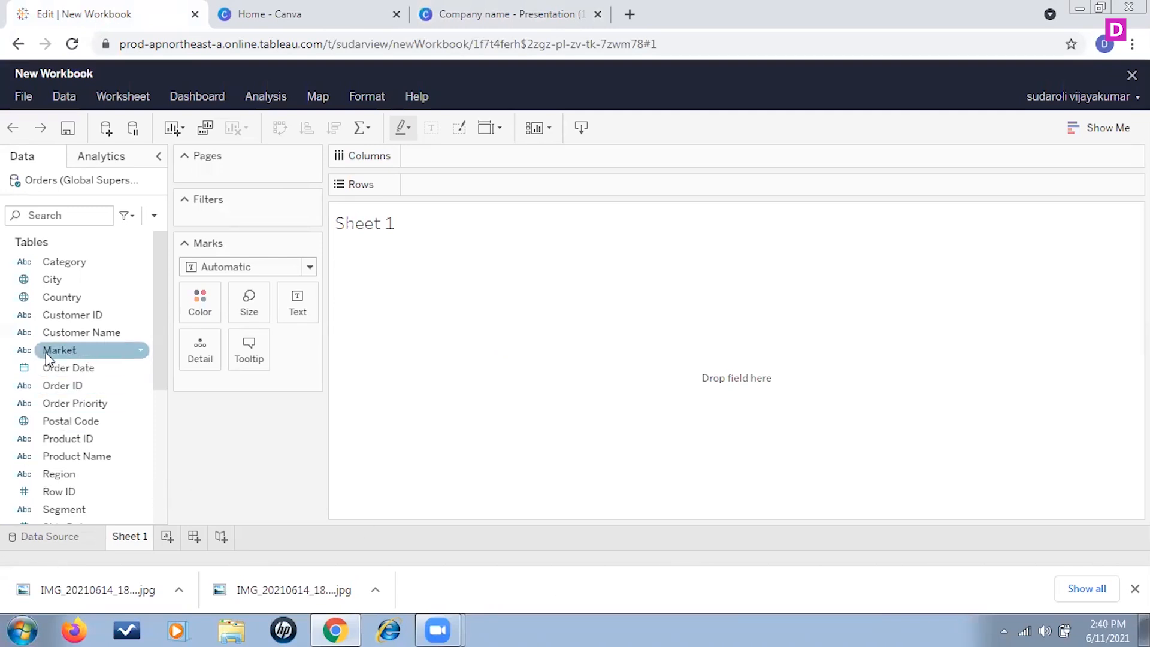
Step: Build a bar chart with Market on Rows and SUM(Sales) on Columns
{"action": "left_click_drag", "start_coordinate": [143, 350], "coordinate": [466, 189]}
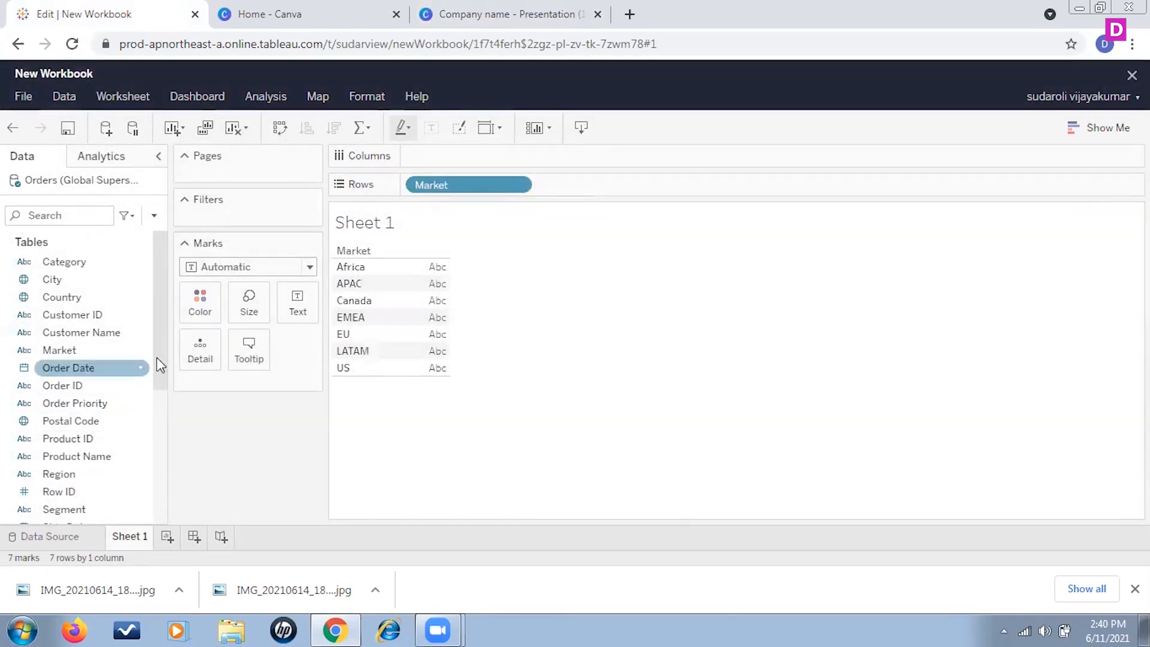
{"action": "left_click_drag", "start_coordinate": [159, 353], "coordinate": [163, 417]}
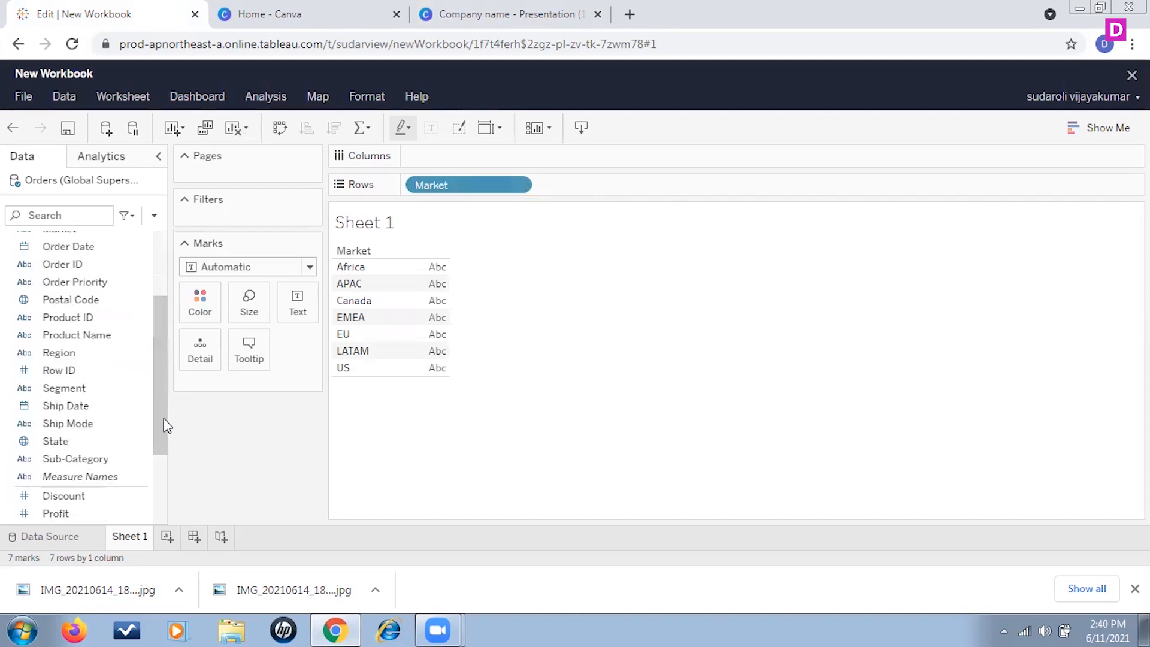
{"action": "scroll", "coordinate": [87, 467], "scroll_direction": "down", "scroll_amount": 5}
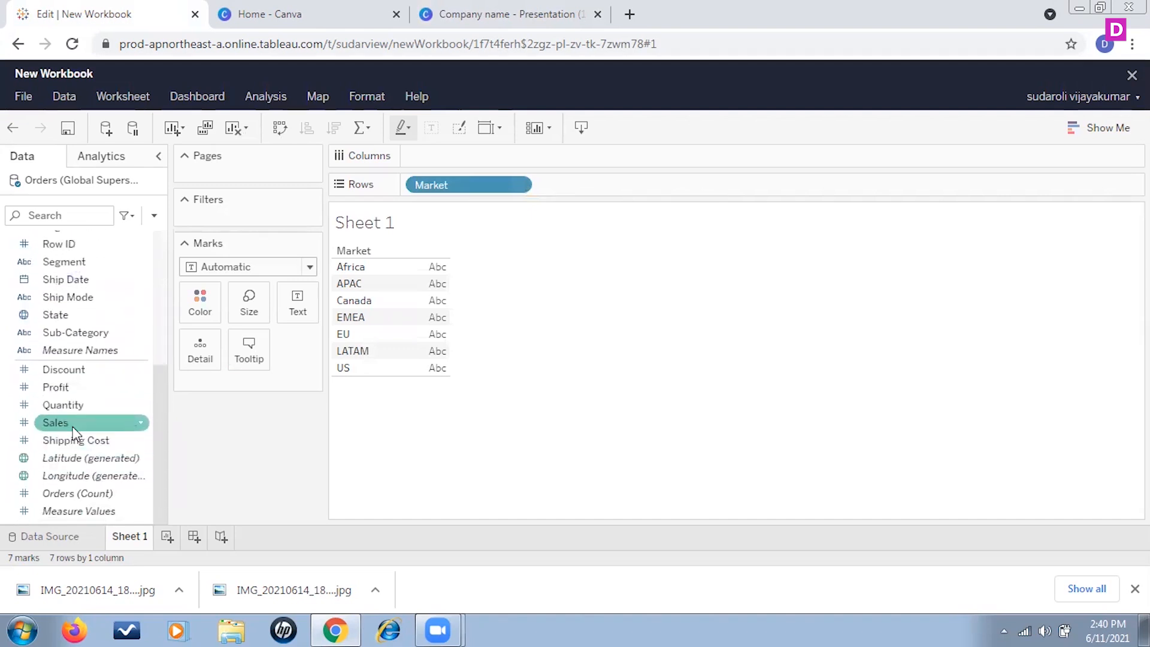
{"action": "left_click_drag", "start_coordinate": [63, 423], "coordinate": [467, 163]}
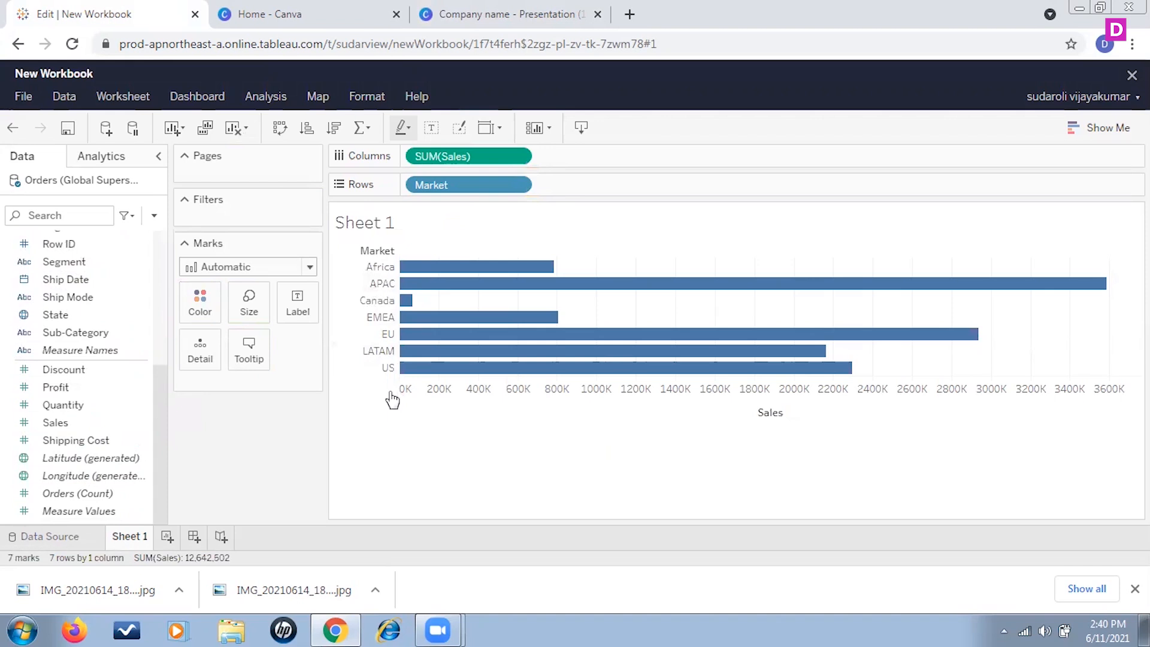
Step: Select the Africa and APAC bars in the chart and combine them into one group
{"action": "mouse_move", "coordinate": [555, 271]}
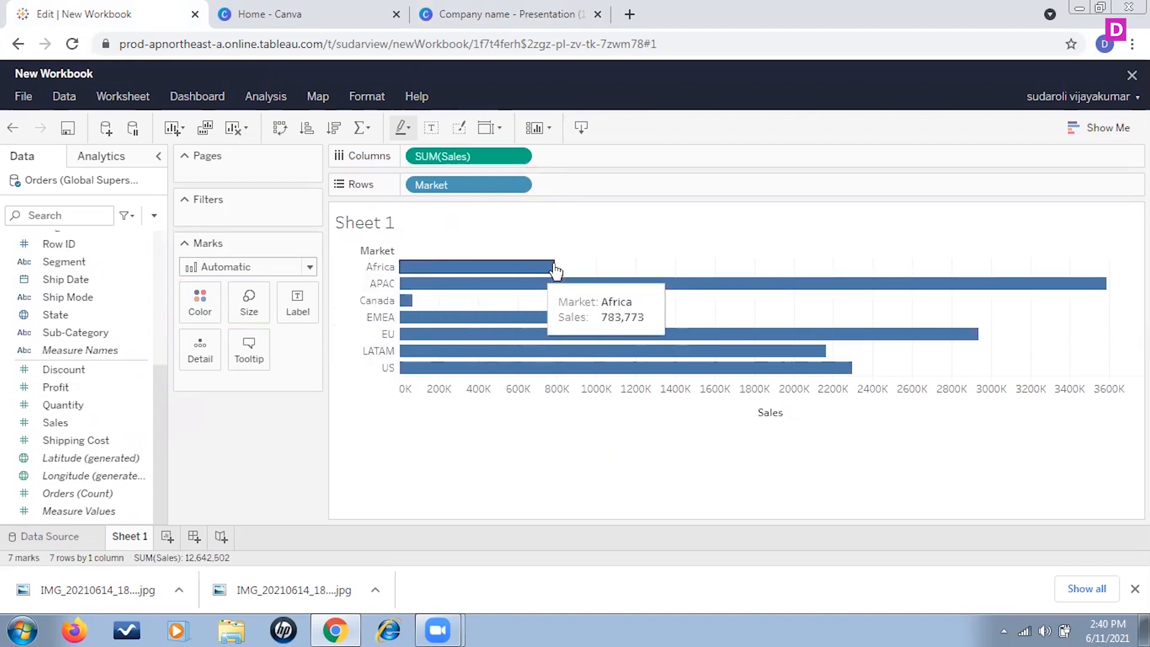
{"action": "mouse_move", "coordinate": [1103, 287]}
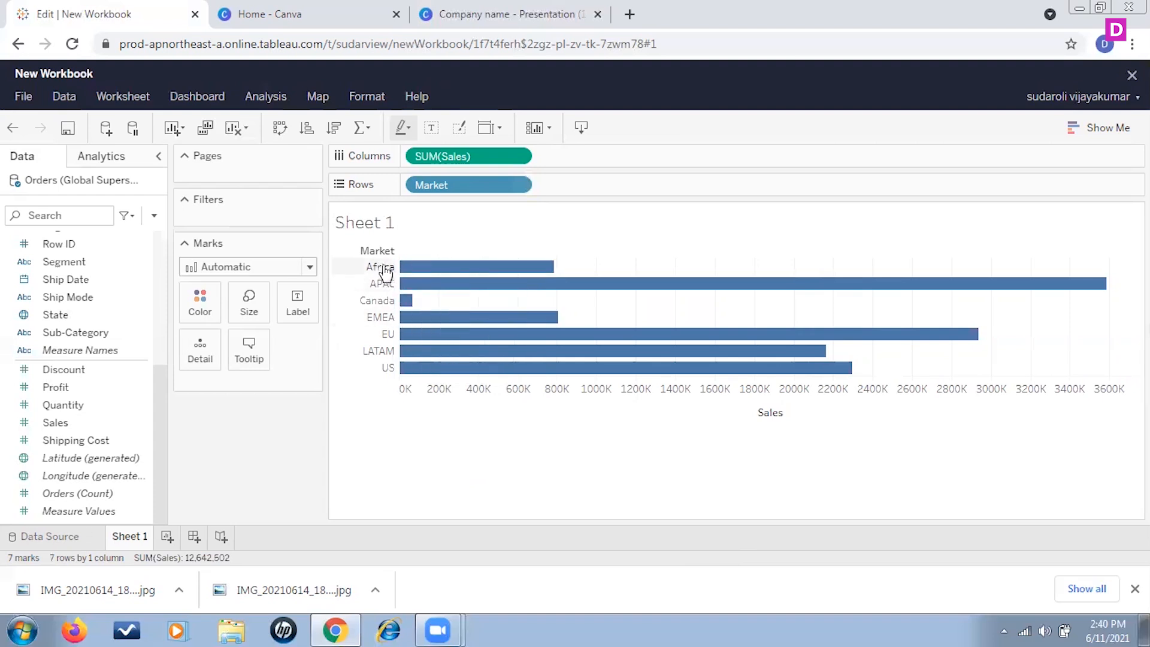
{"action": "mouse_move", "coordinate": [411, 270]}
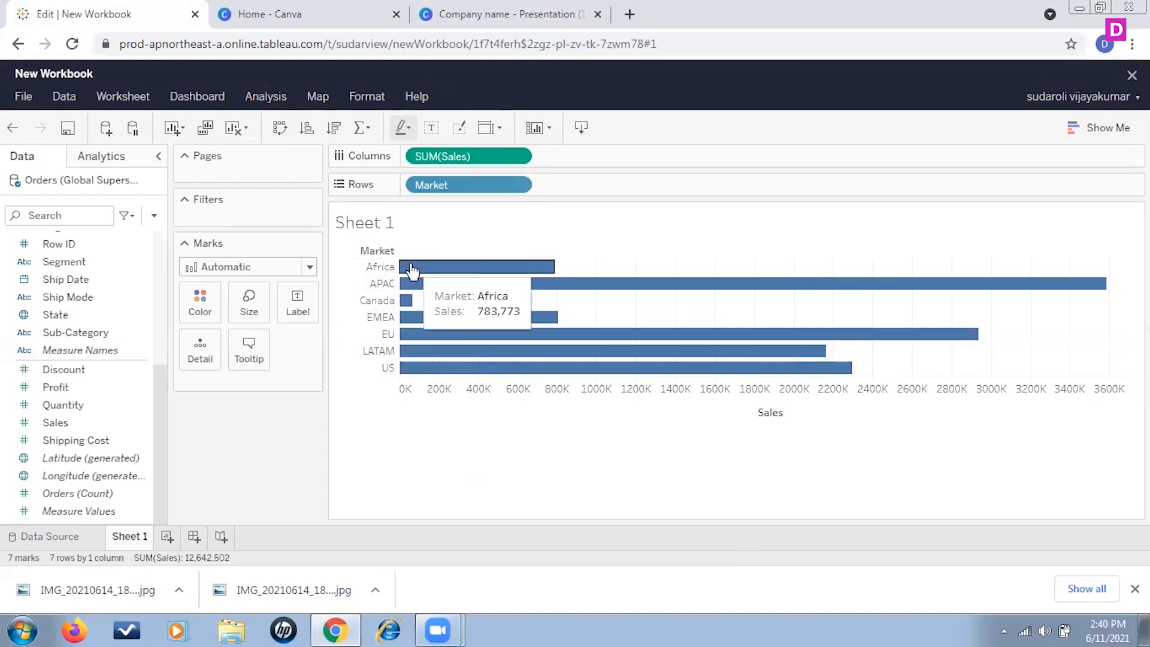
{"action": "left_click", "coordinate": [412, 270]}
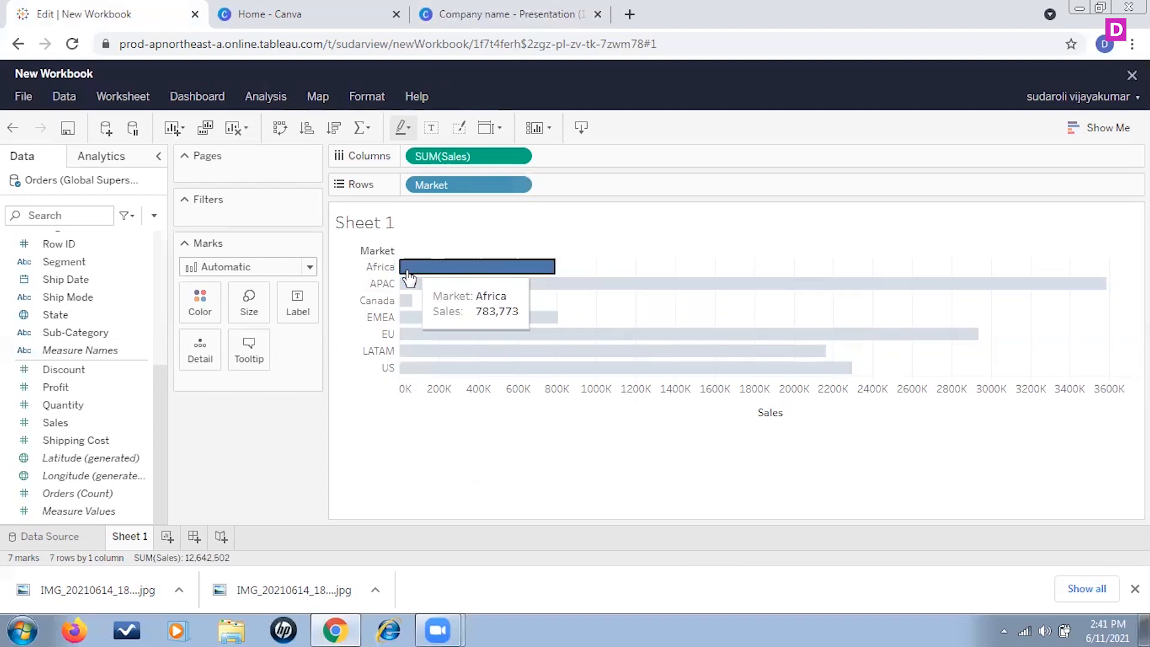
{"action": "left_click", "coordinate": [410, 288], "text": "ctrl"}
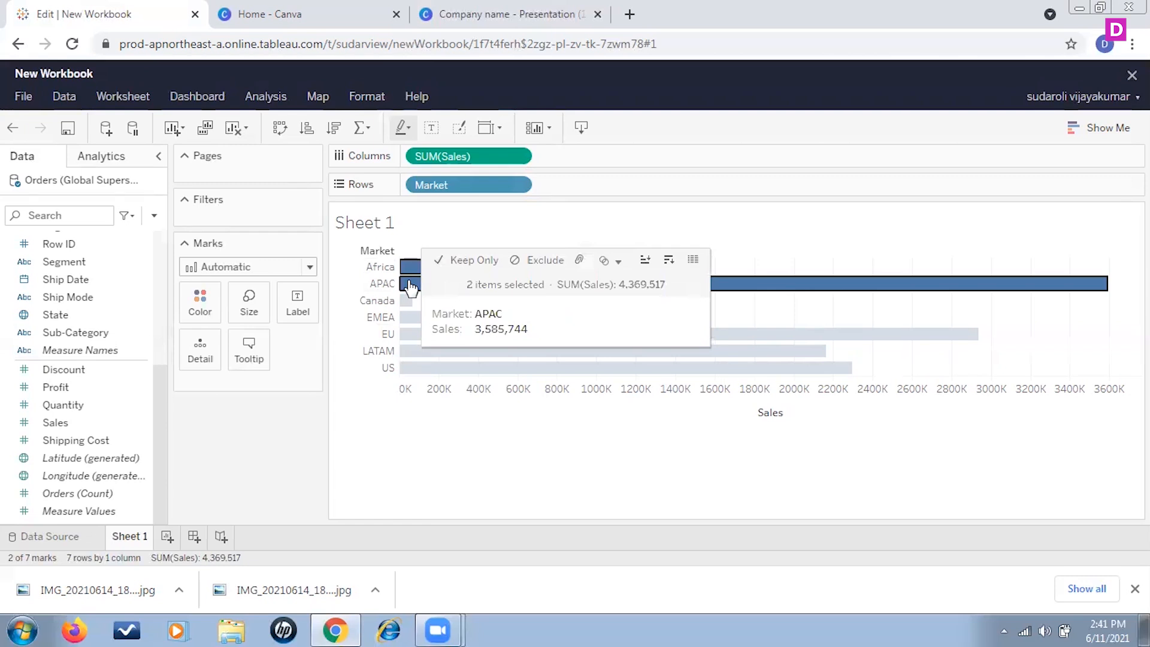
{"action": "left_click", "coordinate": [579, 262]}
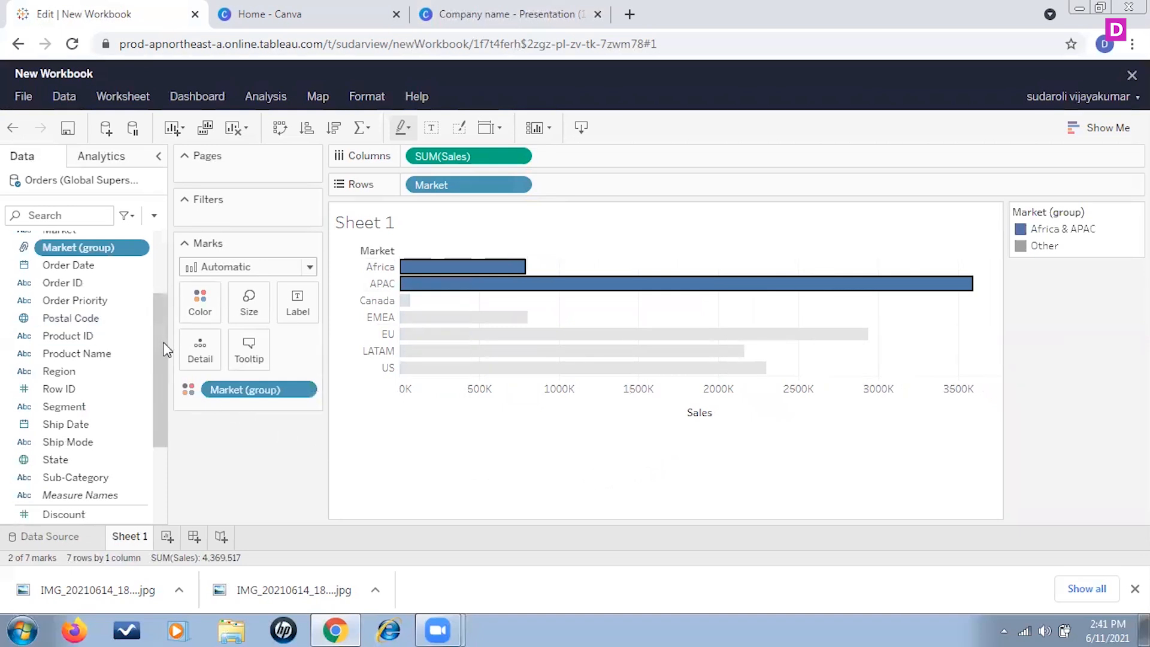
Step: Replace Market on Rows with the Market (group) field and inspect the grouped sales bars
{"action": "left_click_drag", "start_coordinate": [161, 338], "coordinate": [158, 295]}
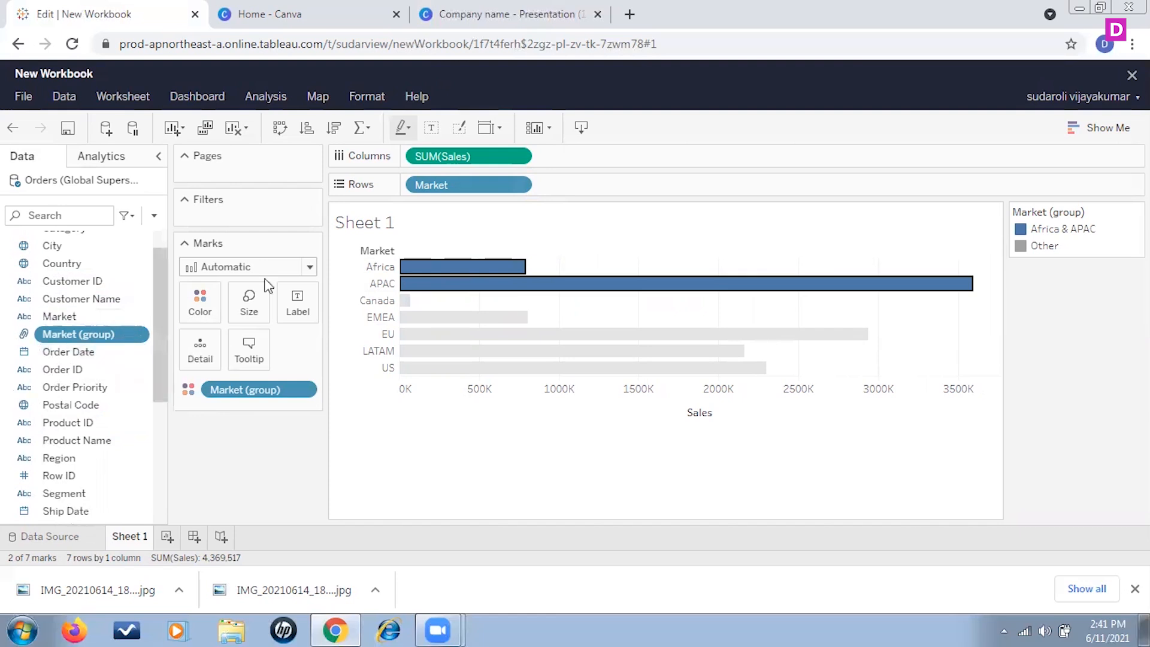
{"action": "left_click_drag", "start_coordinate": [529, 187], "coordinate": [288, 464]}
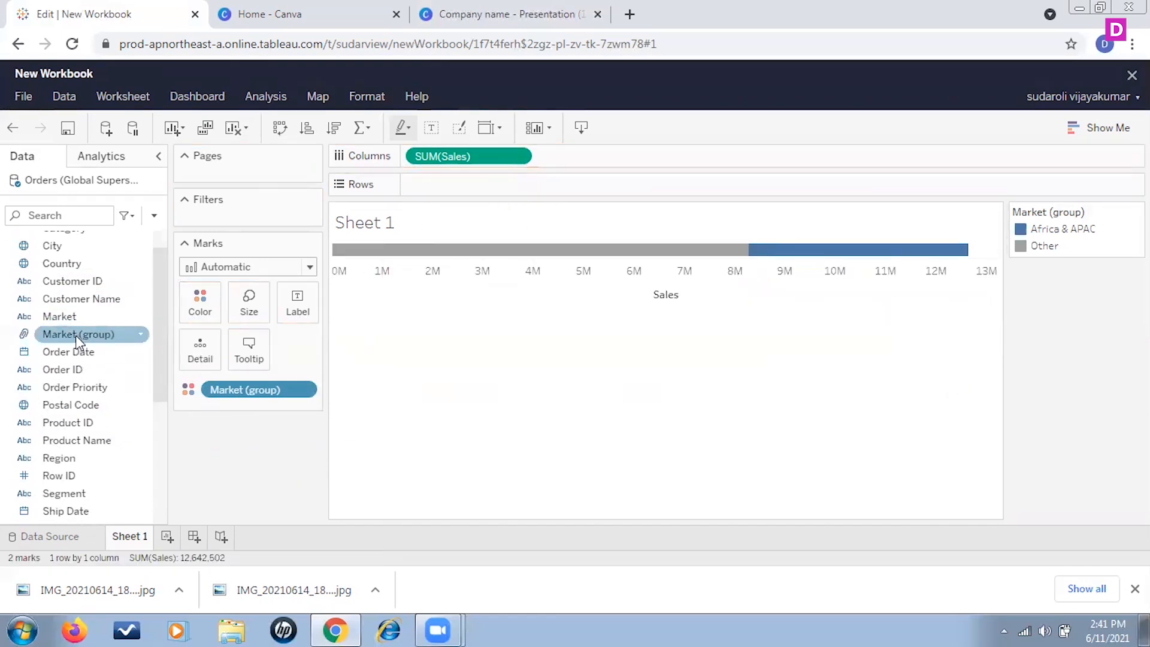
{"action": "left_click_drag", "start_coordinate": [78, 333], "coordinate": [457, 190]}
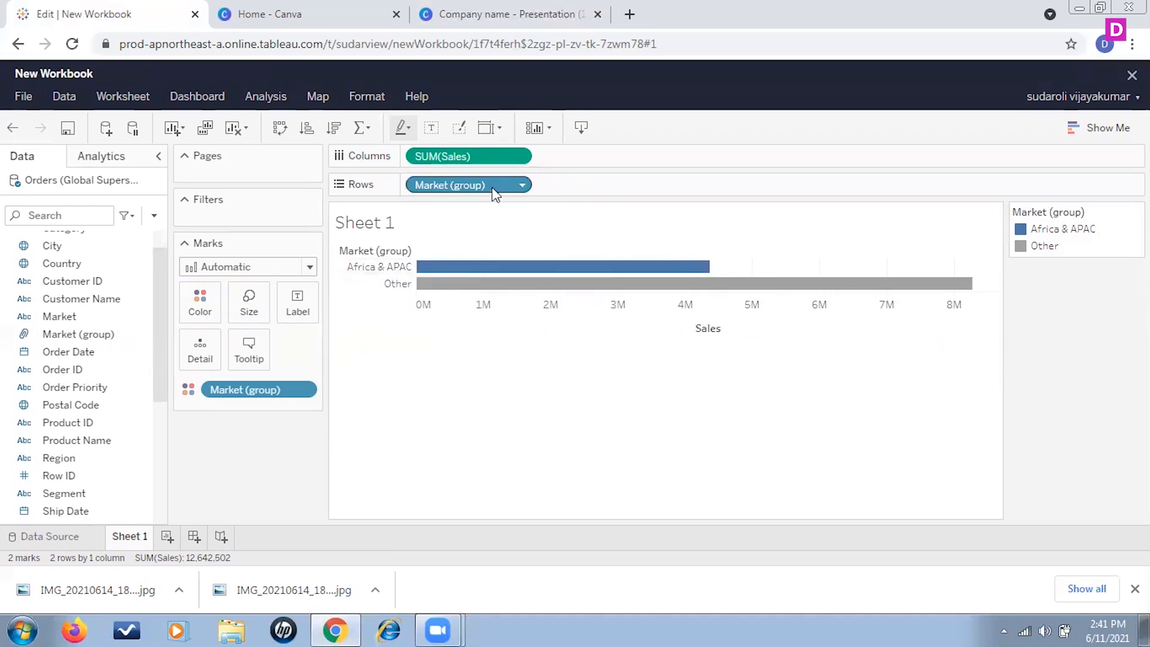
{"action": "mouse_move", "coordinate": [899, 282]}
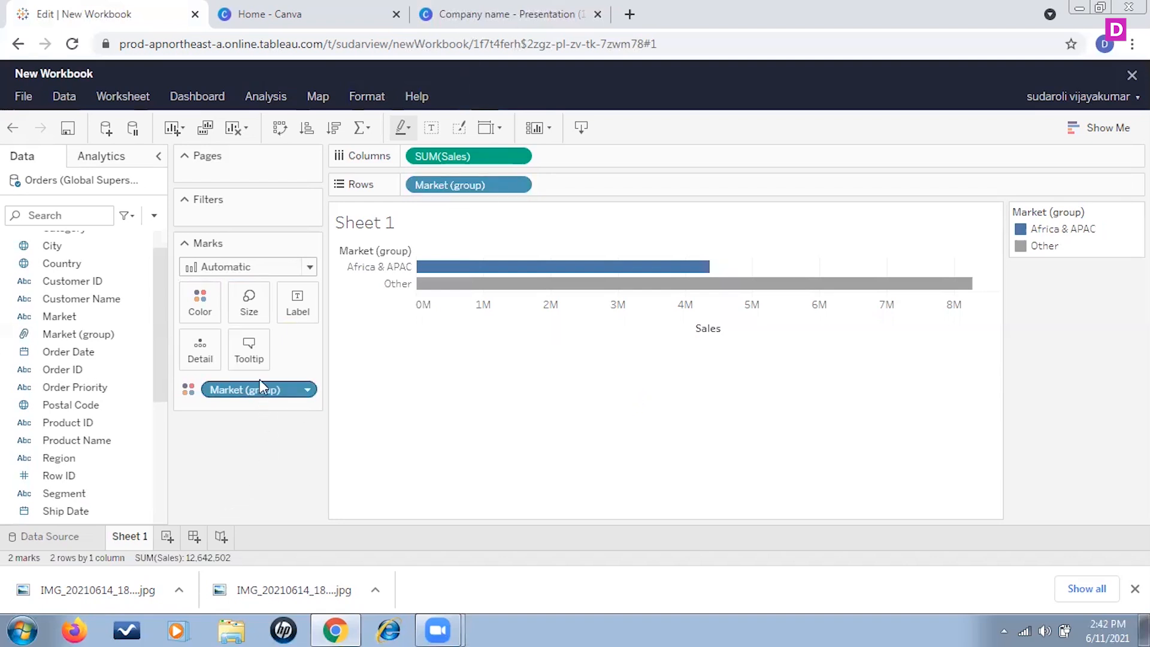
Step: Clear the sheet by removing Market (group) from the color marks and Rows, and SUM(Sales) from Columns
{"action": "left_click_drag", "start_coordinate": [267, 398], "coordinate": [269, 518]}
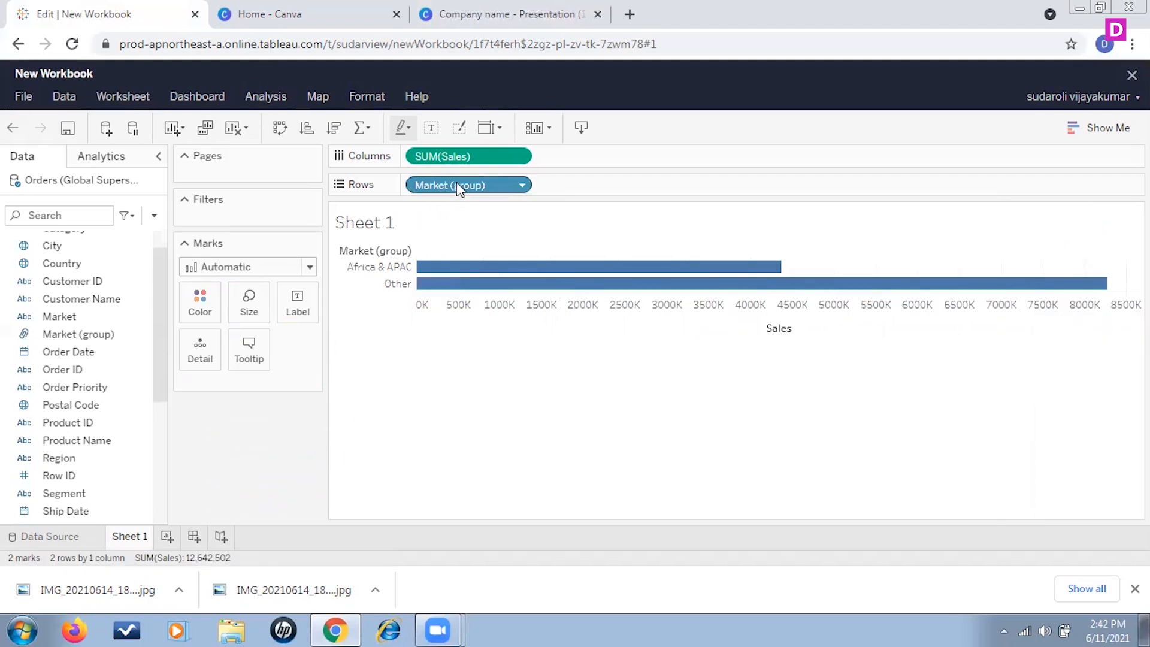
{"action": "left_click_drag", "start_coordinate": [456, 182], "coordinate": [287, 482]}
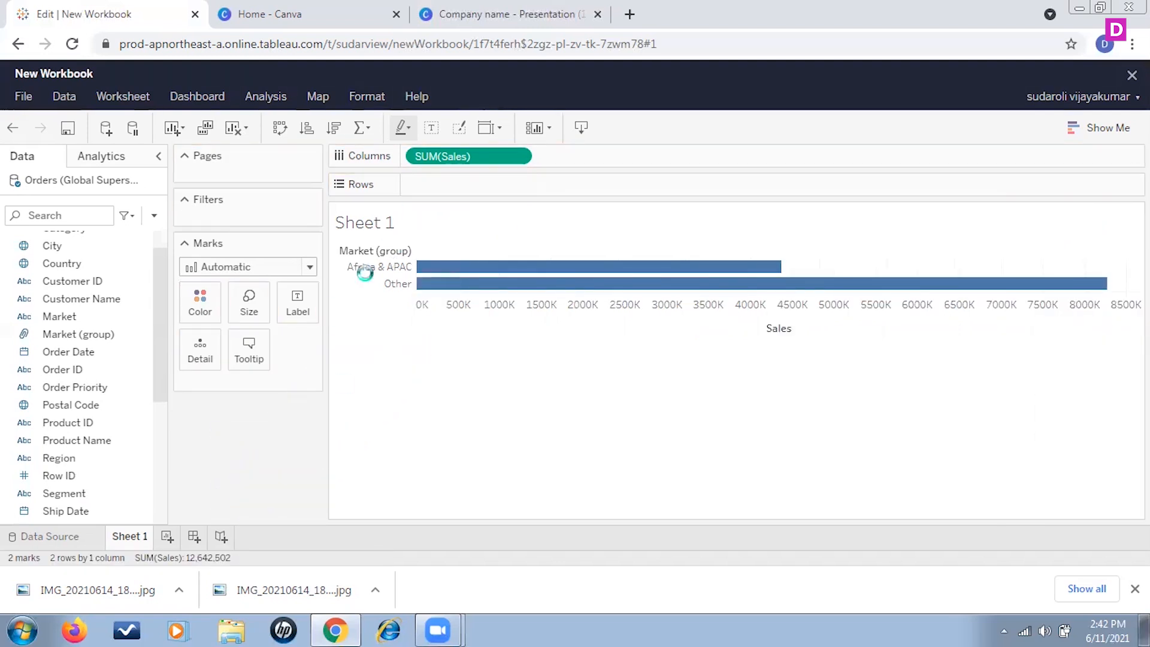
{"action": "left_click_drag", "start_coordinate": [443, 157], "coordinate": [266, 446]}
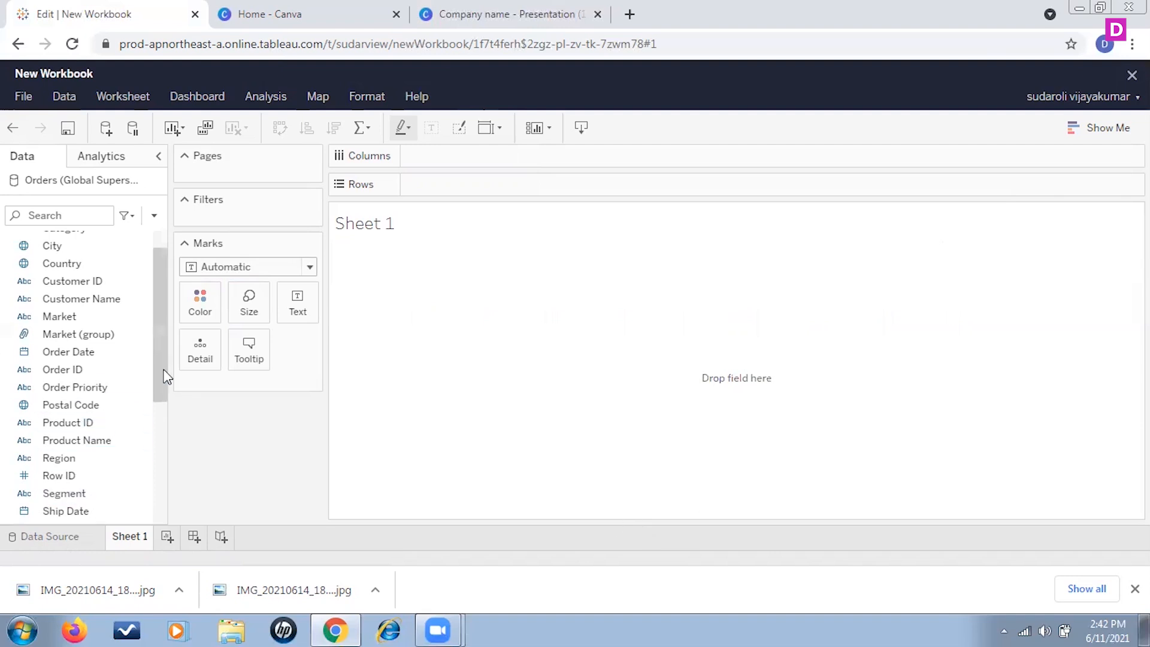
Step: Build a bar chart with SUM(Sales) on Columns and Sub-Category on Rows
{"action": "left_click_drag", "start_coordinate": [166, 377], "coordinate": [153, 487]}
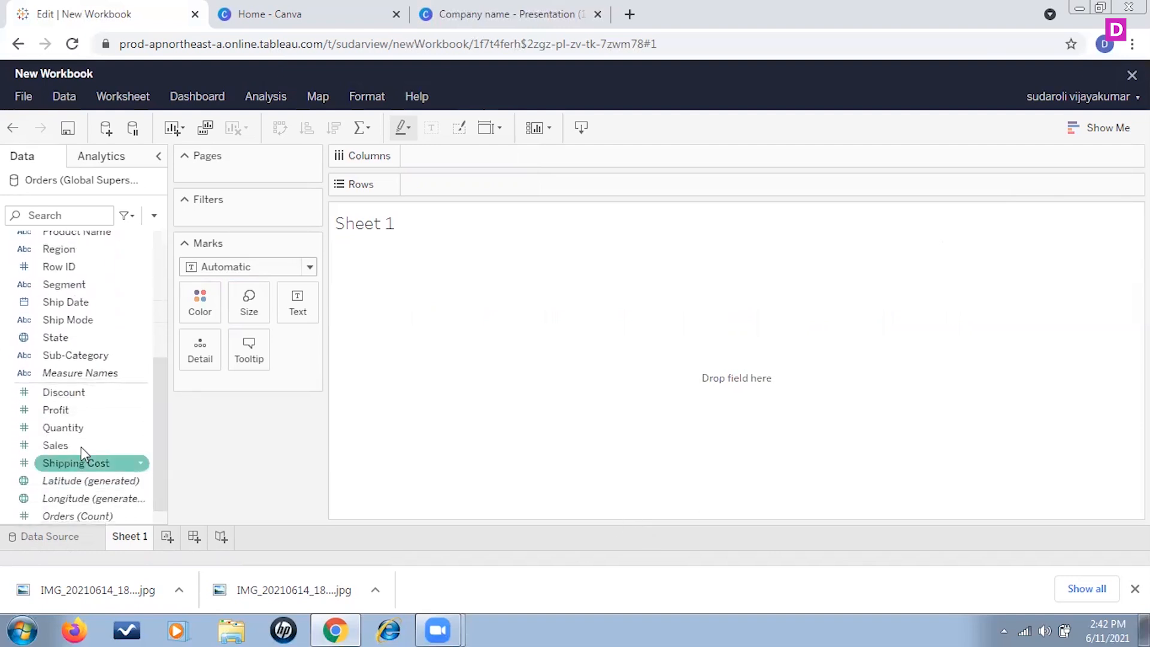
{"action": "left_click_drag", "start_coordinate": [81, 447], "coordinate": [452, 156]}
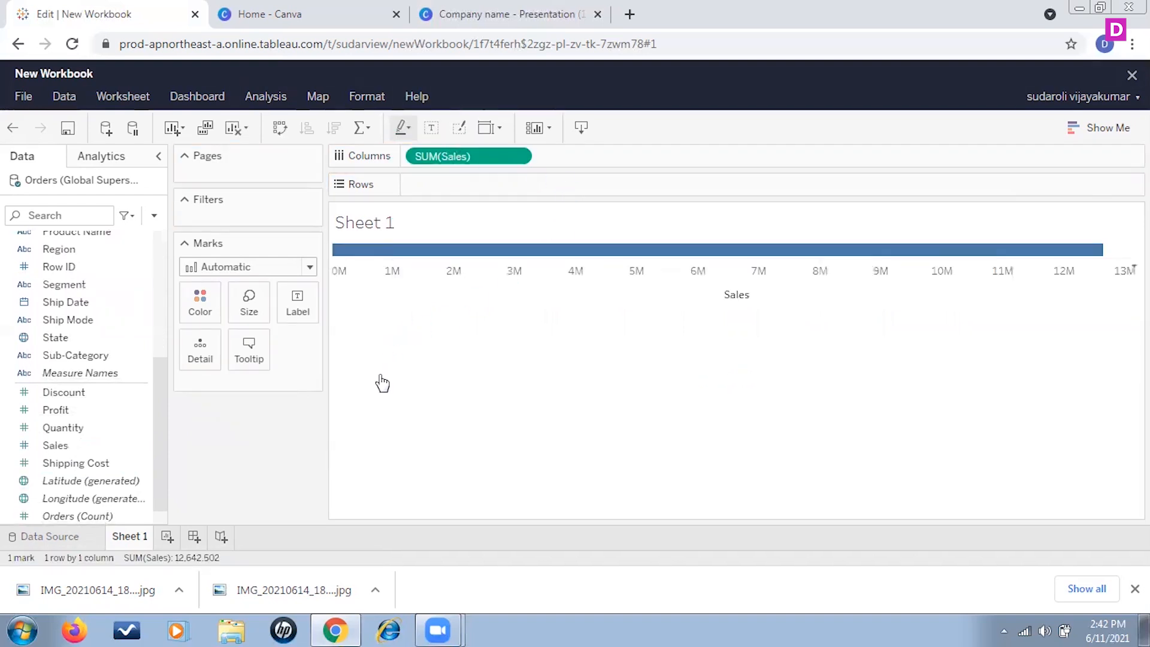
{"action": "scroll", "coordinate": [102, 477], "scroll_direction": "down", "scroll_amount": 1}
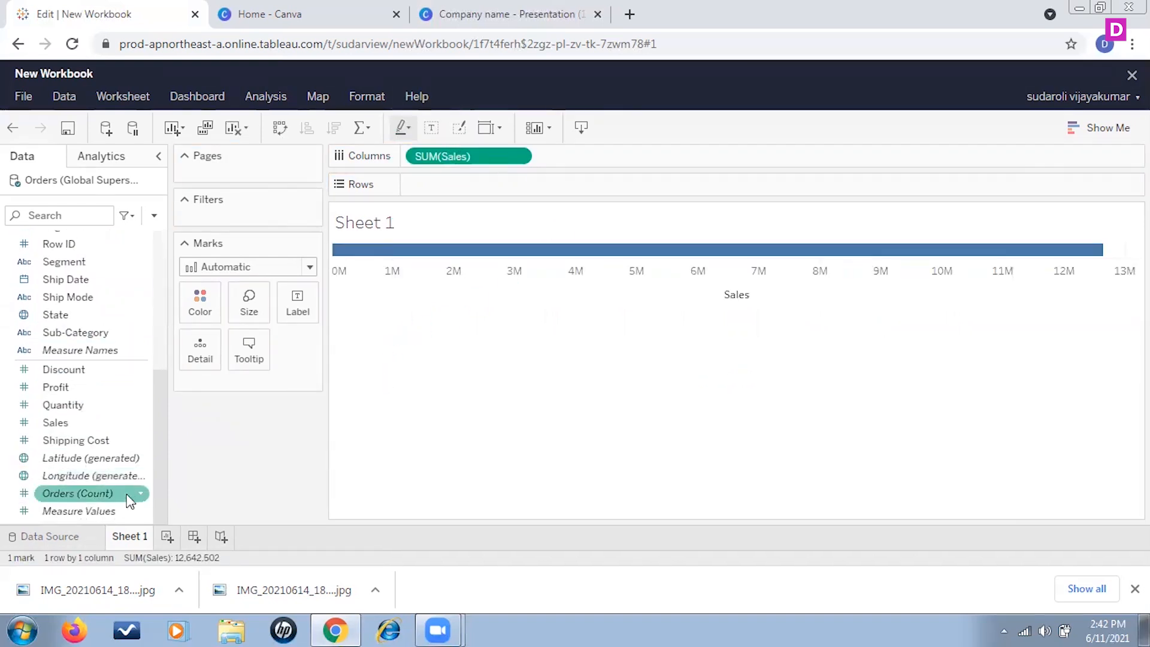
{"action": "left_click_drag", "start_coordinate": [60, 332], "coordinate": [461, 184]}
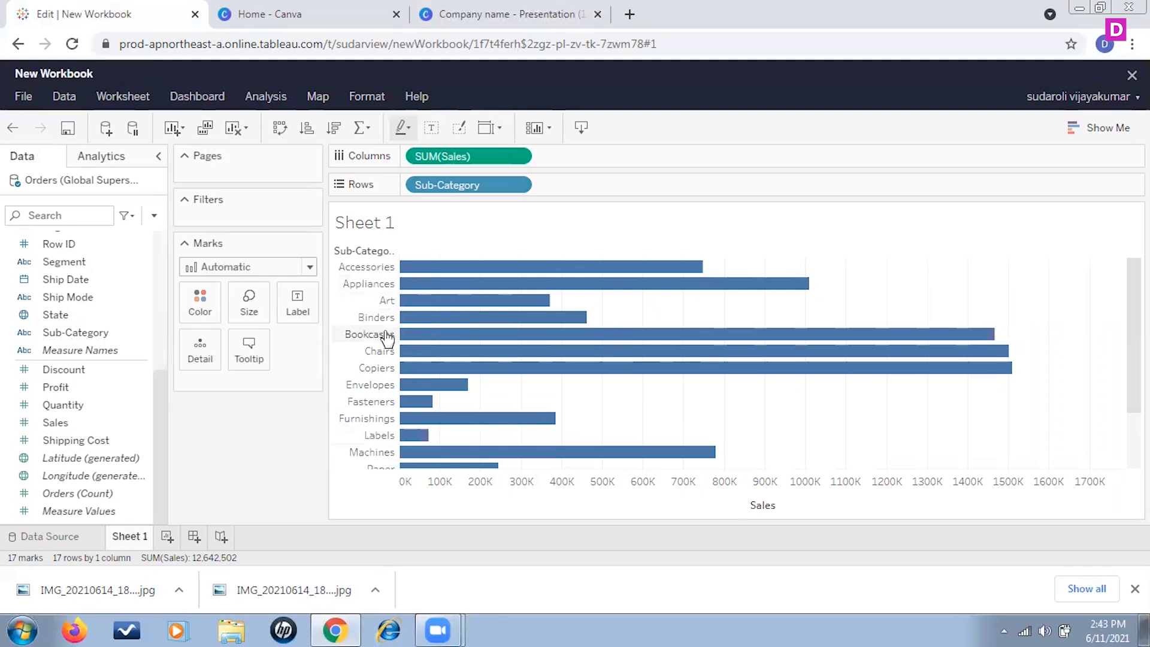
Step: Select the Accessories, Appliances and Art bars together in the chart
{"action": "left_click", "coordinate": [471, 273]}
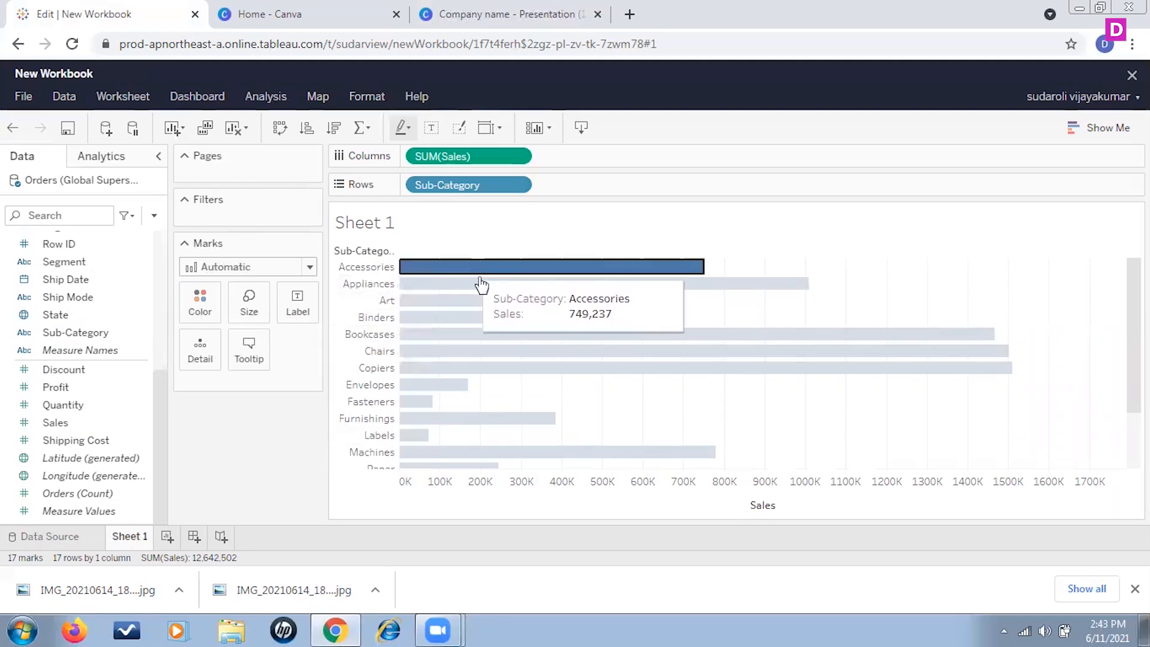
{"action": "left_click", "coordinate": [448, 285], "text": "ctrl"}
{"action": "left_click", "coordinate": [449, 300], "text": "ctrl"}
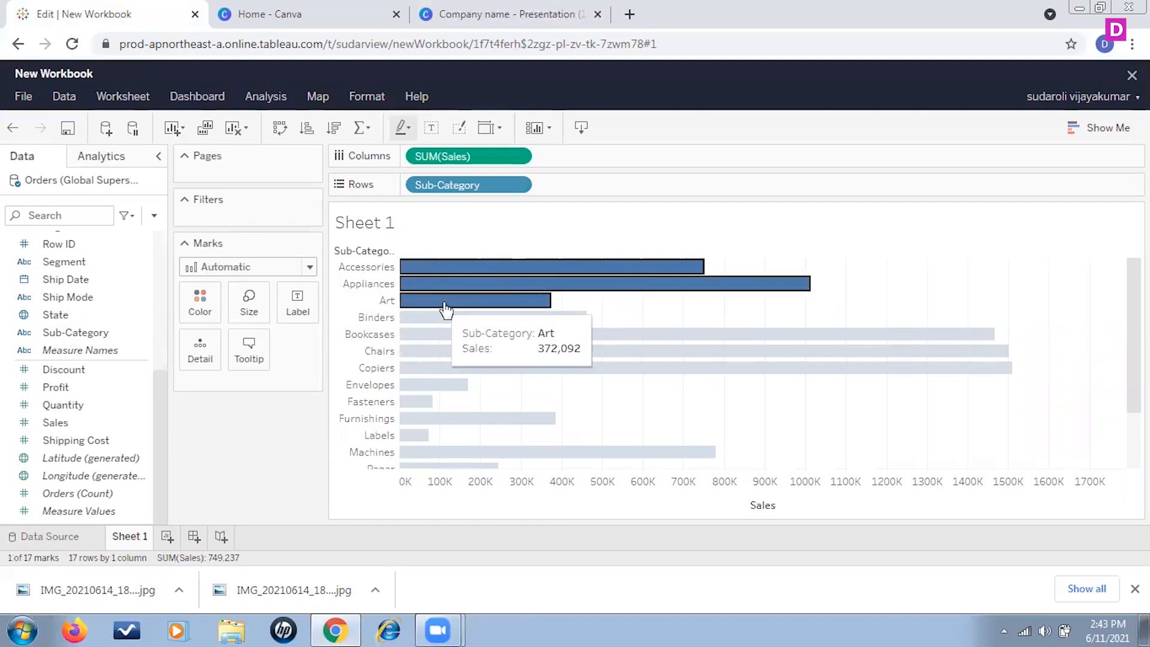
{"action": "left_click", "coordinate": [522, 186]}
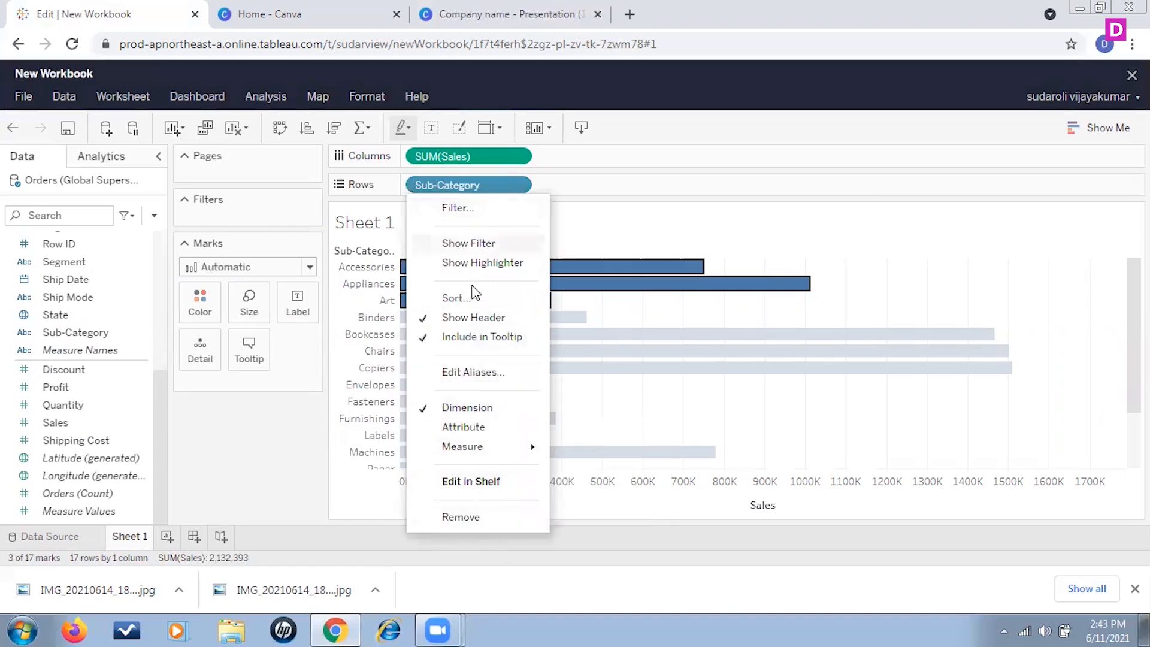
Step: Start creating a group from the Sub-Category field in the data list
{"action": "left_click", "coordinate": [111, 337]}
{"action": "left_click", "coordinate": [142, 336]}
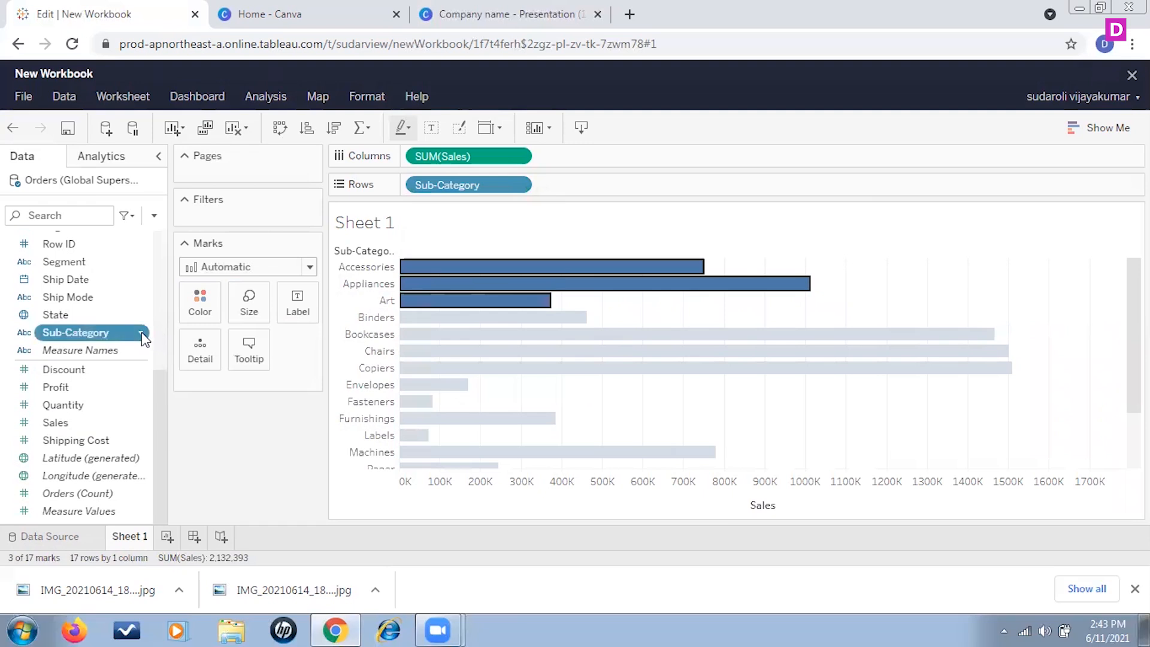
{"action": "left_click", "coordinate": [141, 332]}
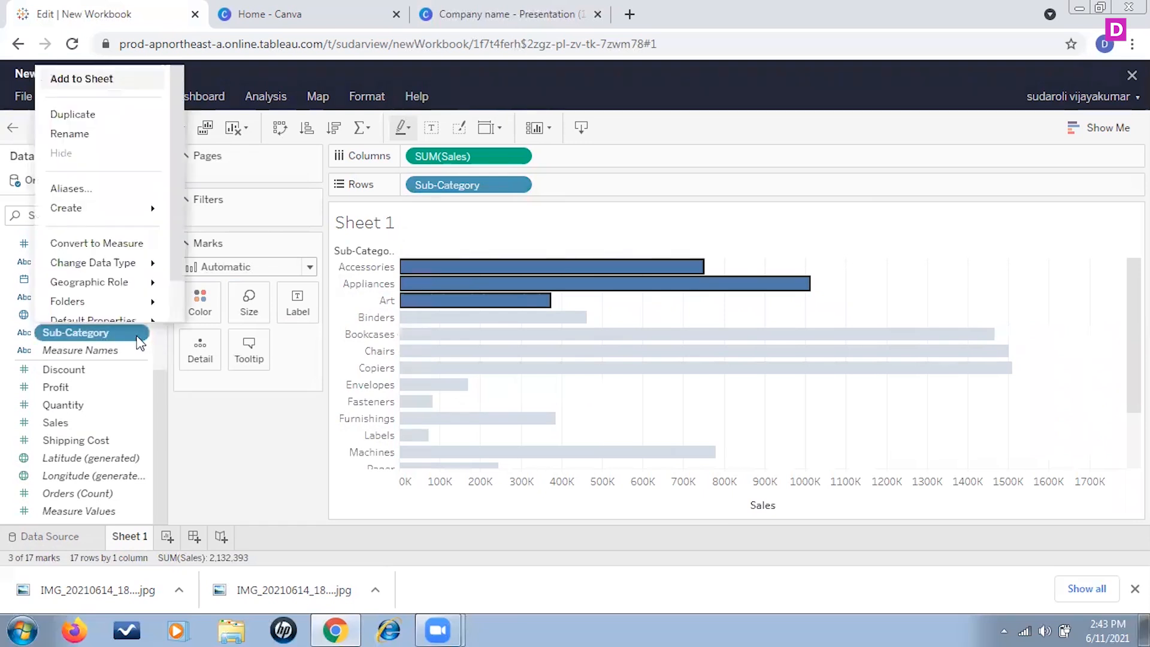
{"action": "mouse_move", "coordinate": [151, 207]}
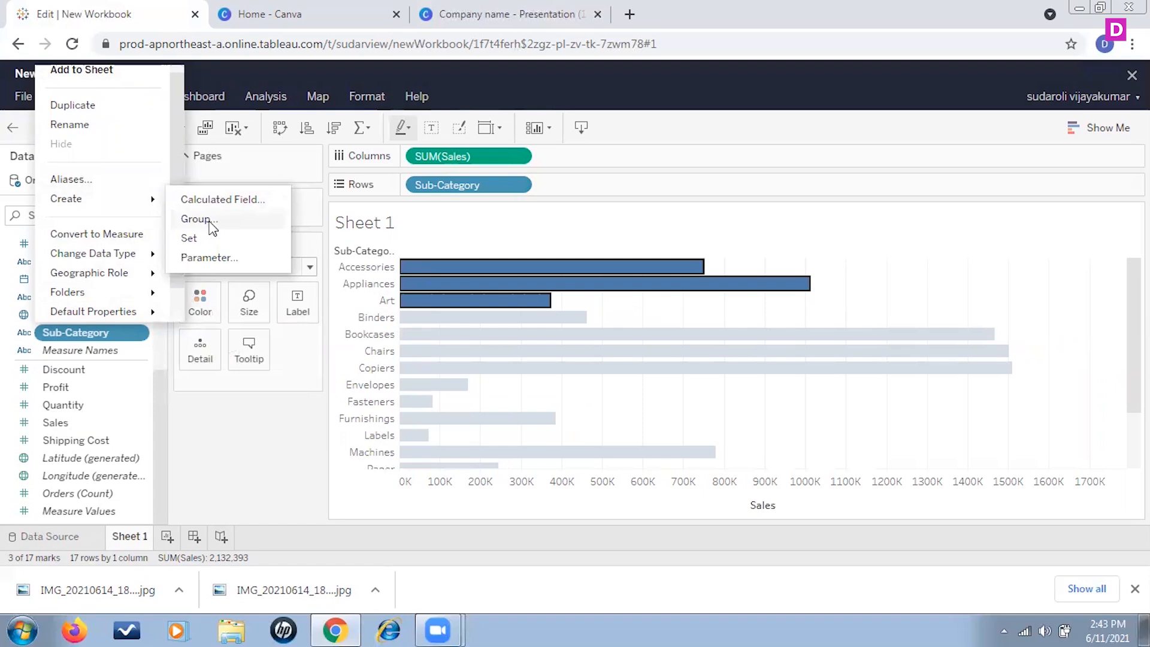
{"action": "left_click", "coordinate": [198, 219]}
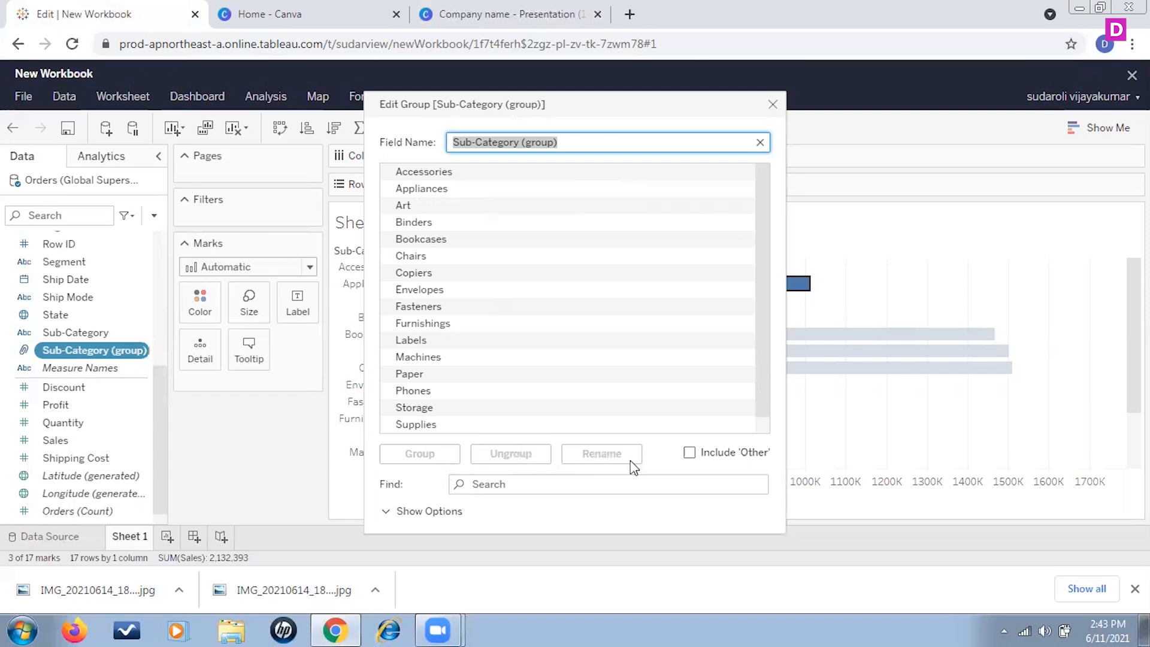
Step: Group the Accessories, Appliances and Art members and name the group "sales group"
{"action": "left_click", "coordinate": [442, 175]}
{"action": "left_click", "coordinate": [446, 189], "text": "ctrl"}
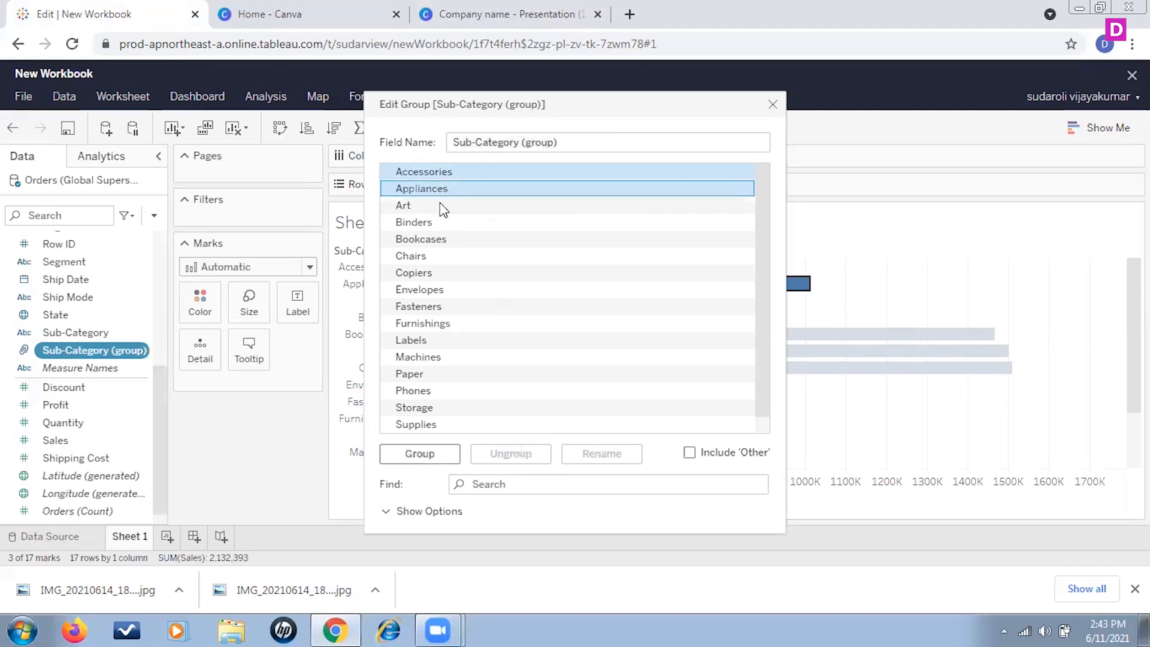
{"action": "left_click", "coordinate": [439, 206], "text": "ctrl"}
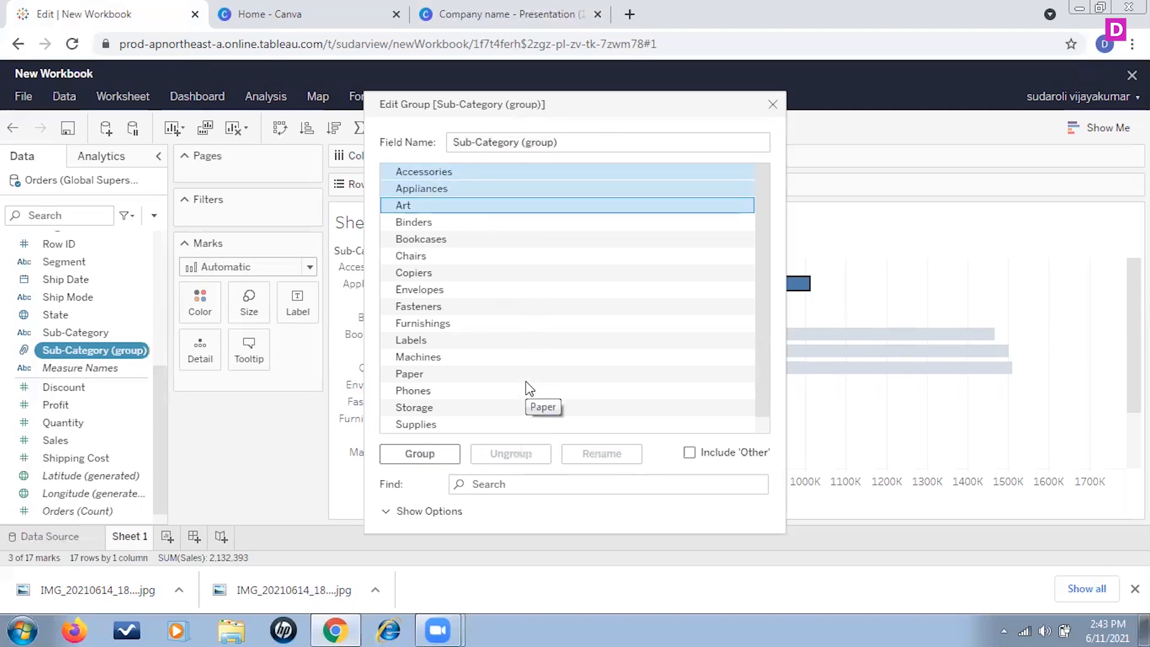
{"action": "left_click", "coordinate": [430, 455]}
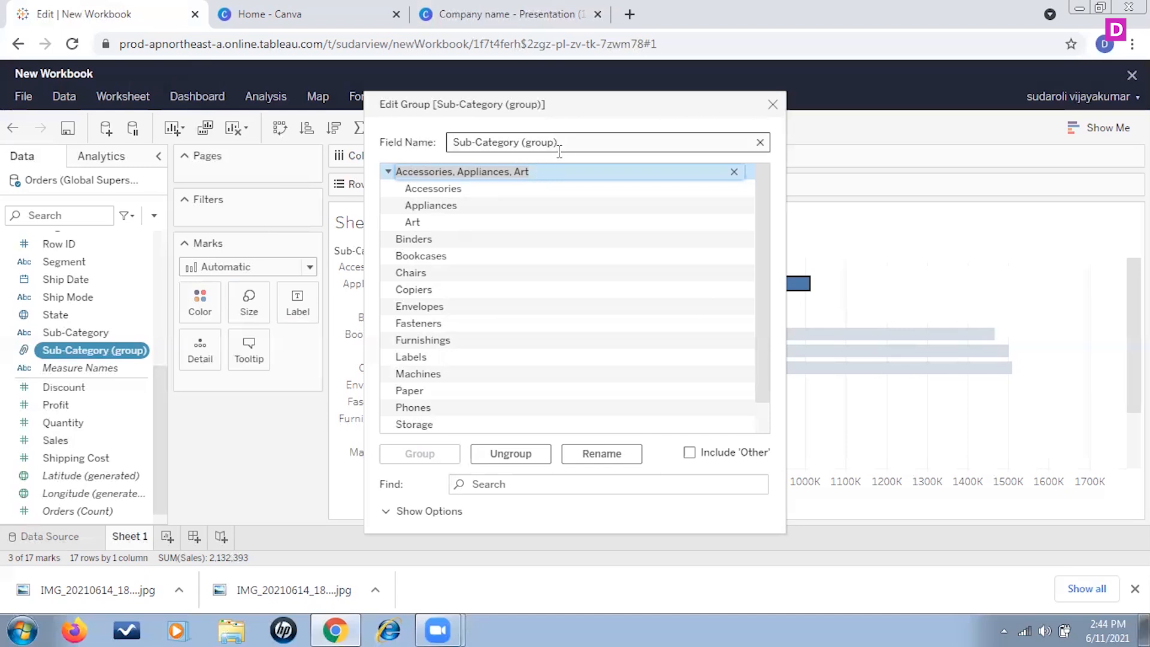
{"action": "type", "text": "sales"}
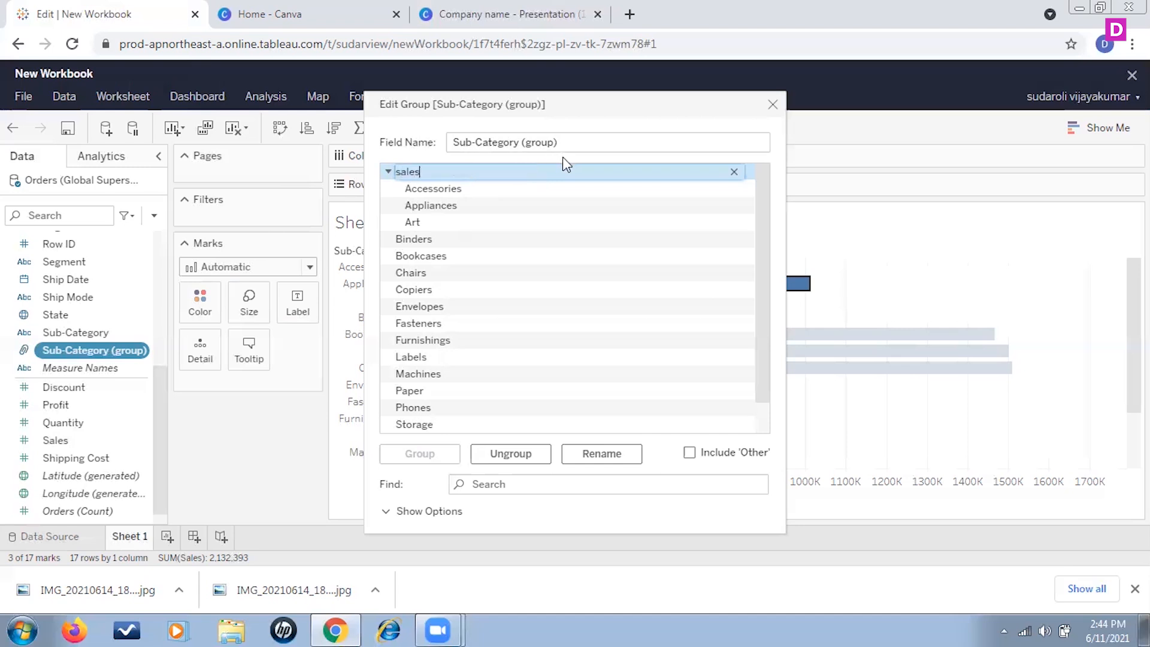
{"action": "type", "text": " group"}
{"action": "left_click", "coordinate": [590, 209]}
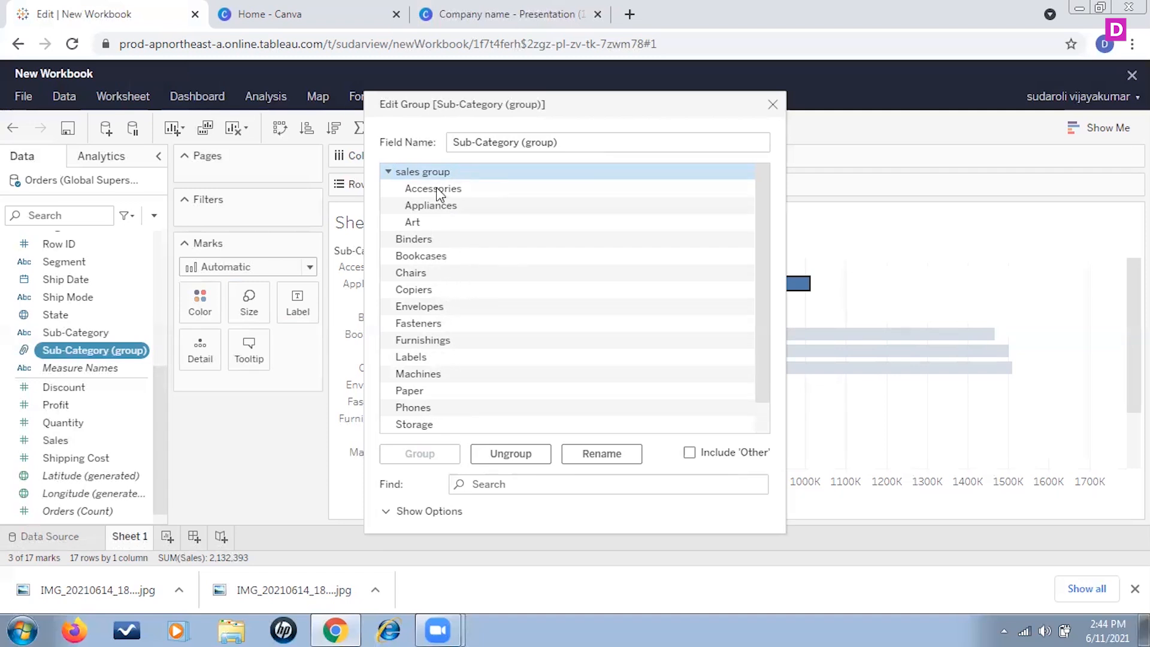
Step: Include an 'Other' group for the remaining sub-categories and expand it to show its members
{"action": "left_click", "coordinate": [690, 453]}
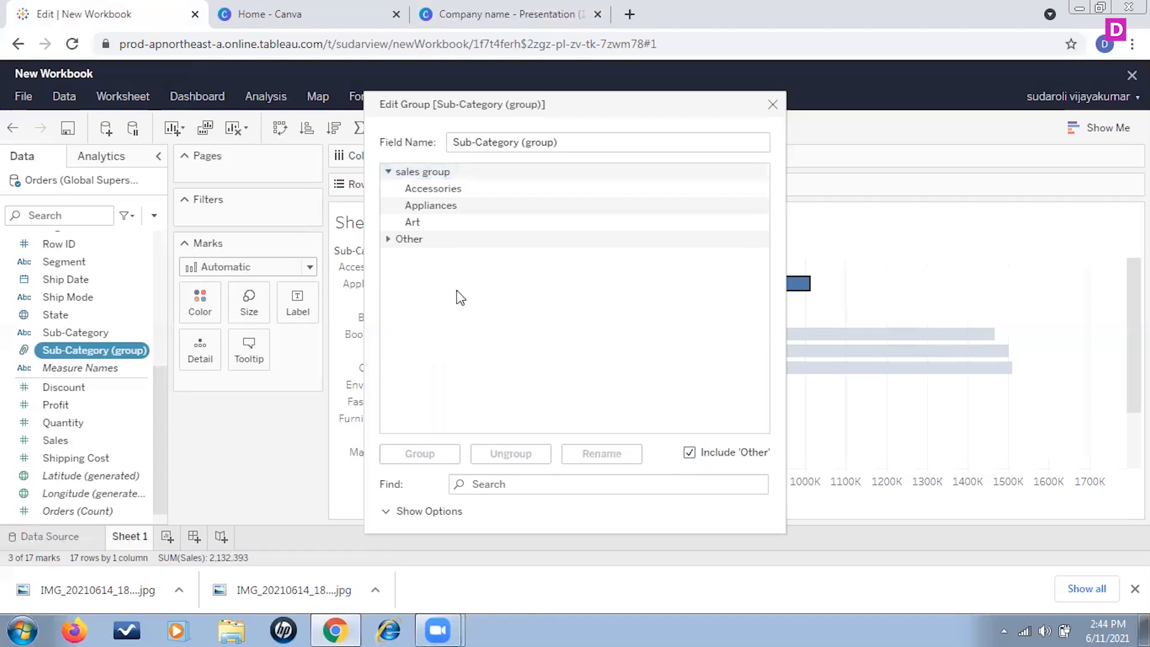
{"action": "left_click", "coordinate": [389, 242]}
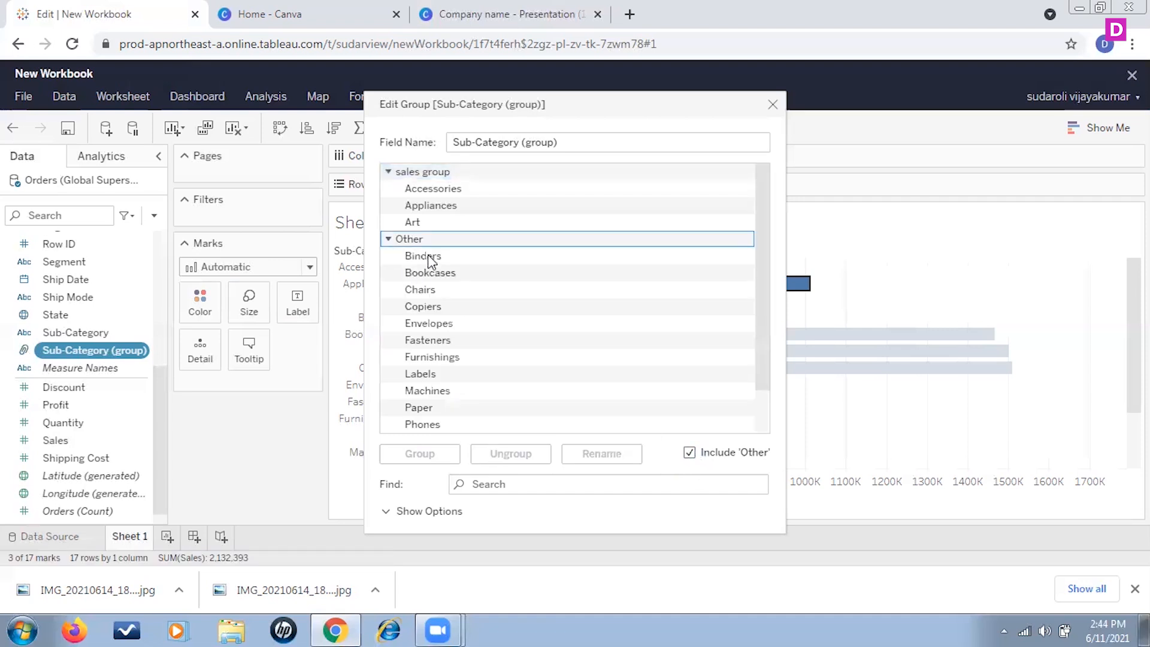
Step: Put the Binders member into its own group within the Sub-Category group
{"action": "left_click", "coordinate": [427, 256]}
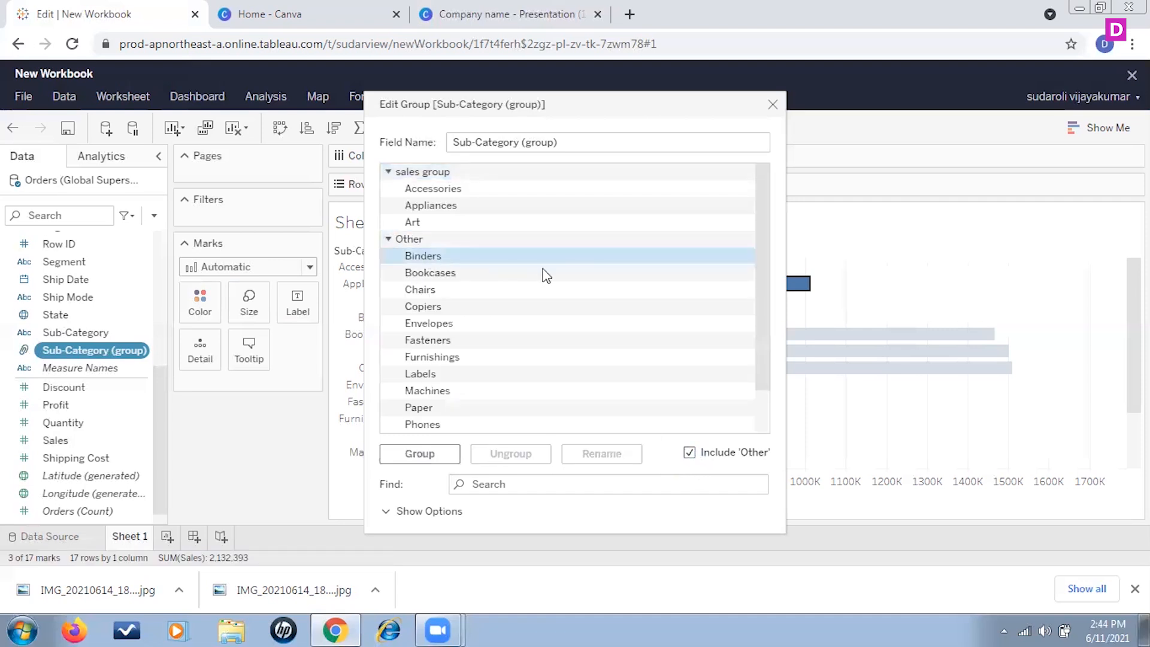
{"action": "left_click", "coordinate": [419, 453]}
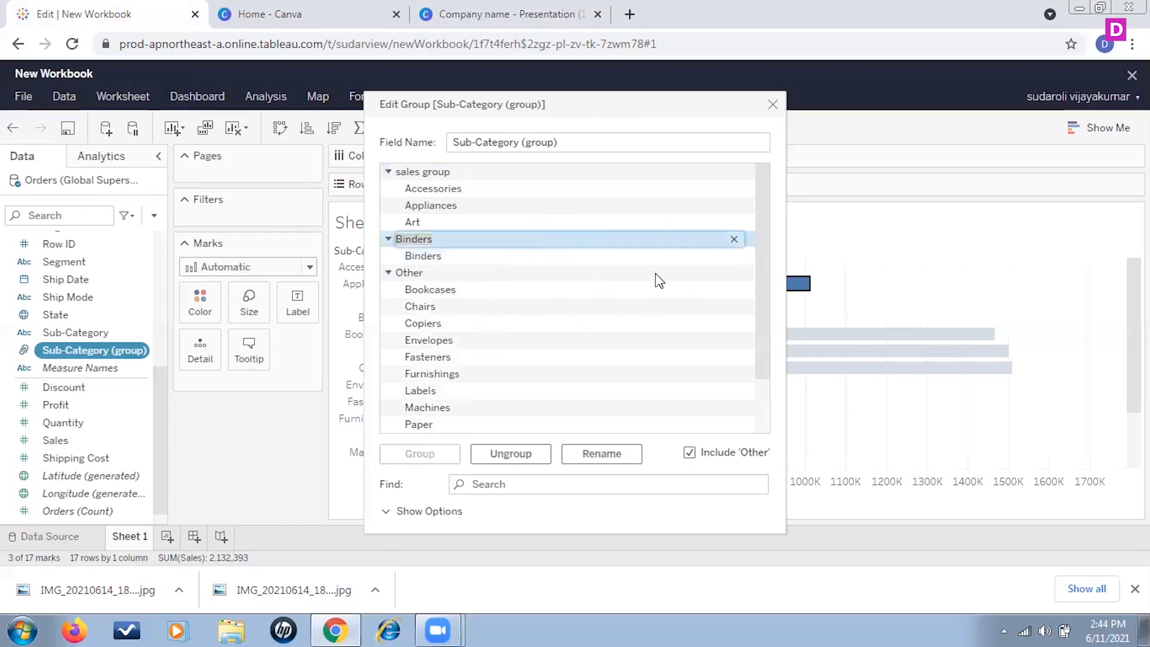
{"action": "left_click", "coordinate": [734, 240]}
Step: Find the "copiers" member in the group editor's list and close the editor
{"action": "left_click", "coordinate": [489, 482]}
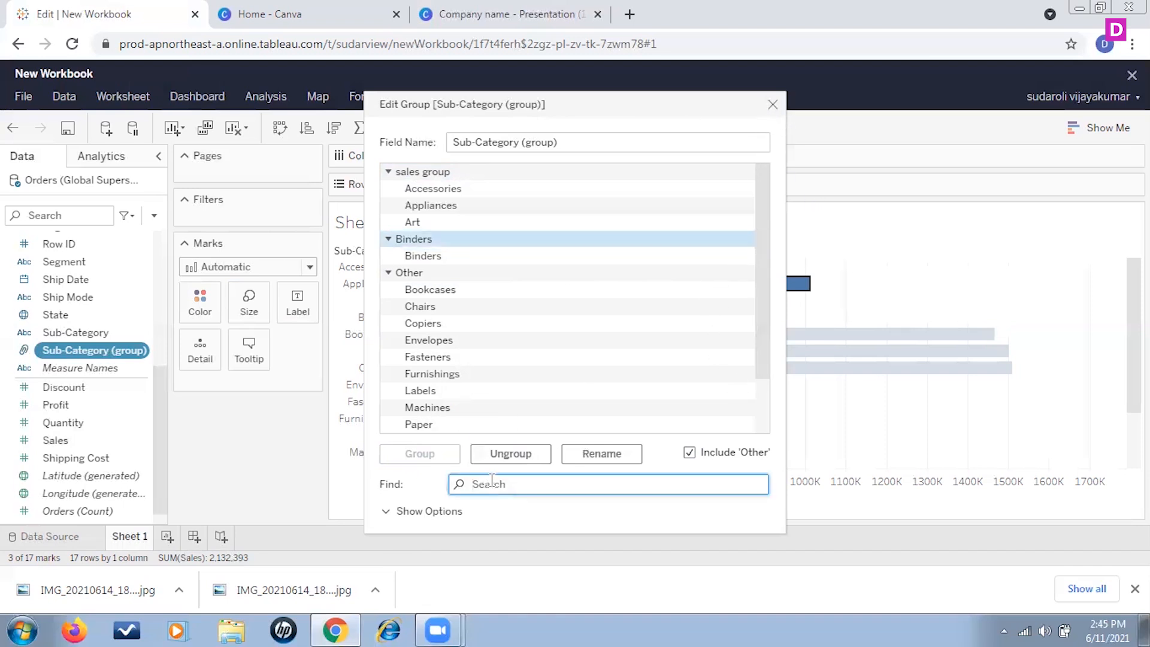
{"action": "type", "text": "copiers"}
{"action": "key", "text": "Return"}
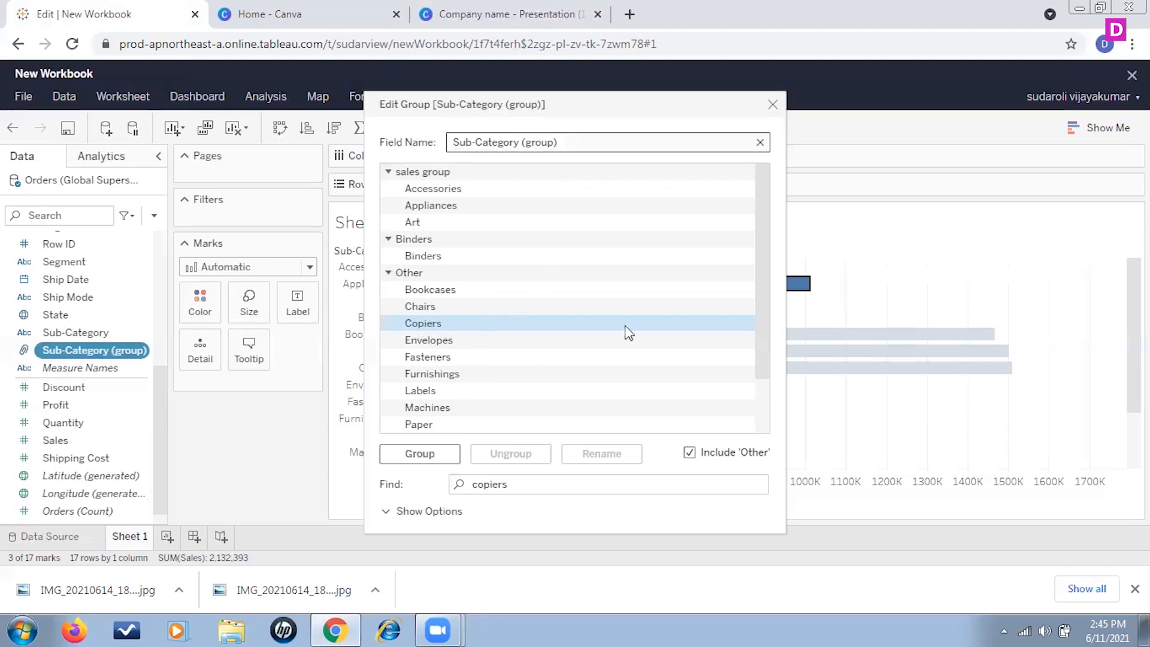
{"action": "left_click", "coordinate": [773, 105]}
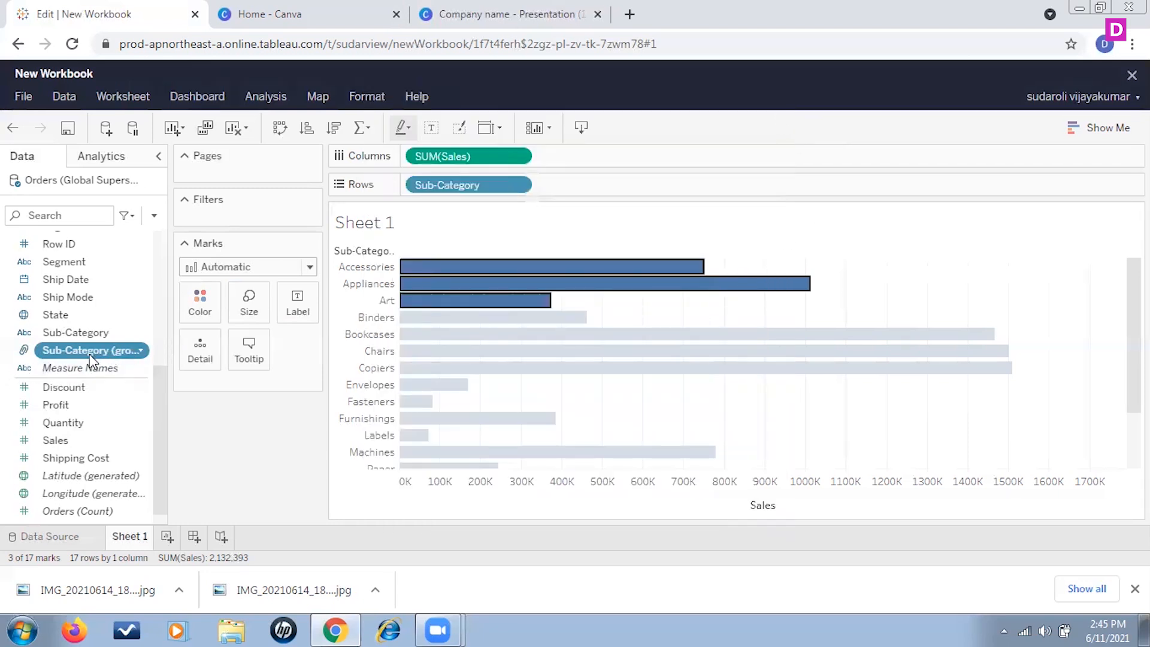
Step: Add the Sub-Category (group) field to the marks of the sales bar chart as detail
{"action": "left_click_drag", "start_coordinate": [91, 353], "coordinate": [243, 390]}
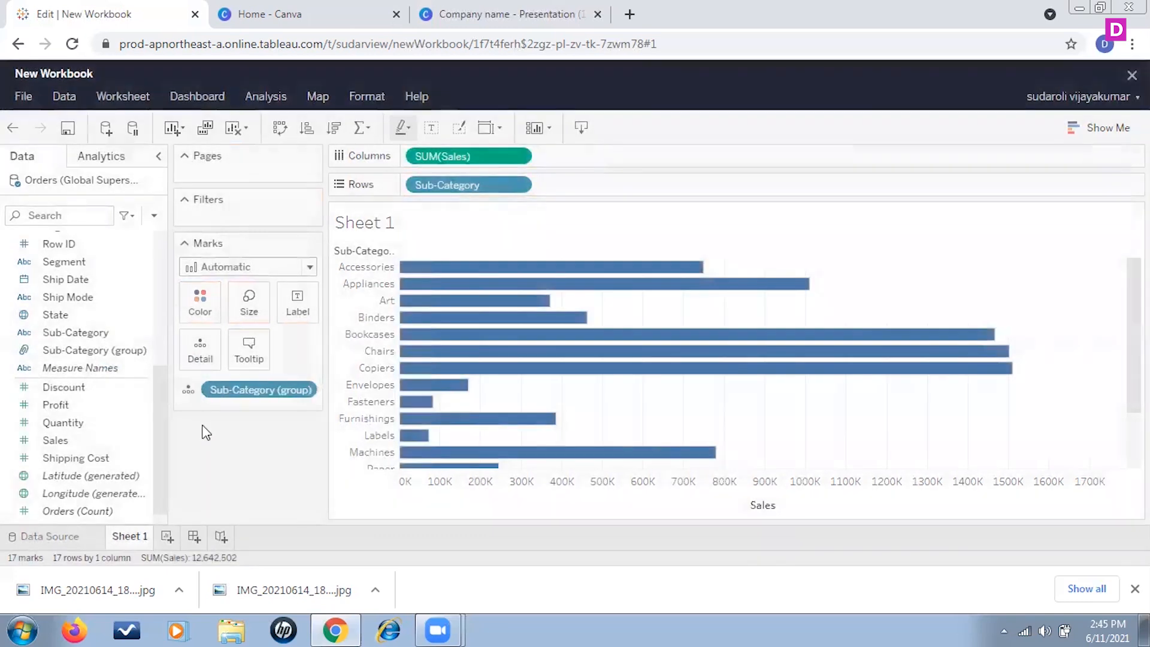
{"action": "scroll", "coordinate": [725, 383], "scroll_direction": "down", "scroll_amount": 2}
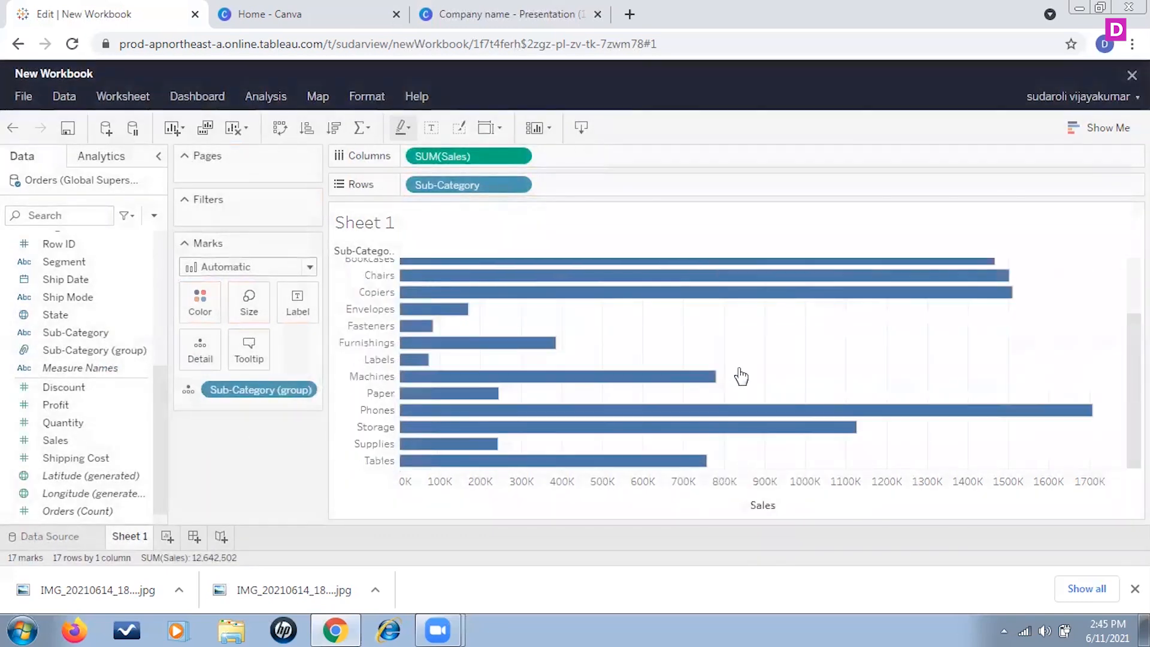
{"action": "scroll", "coordinate": [705, 411], "scroll_direction": "up", "scroll_amount": 2}
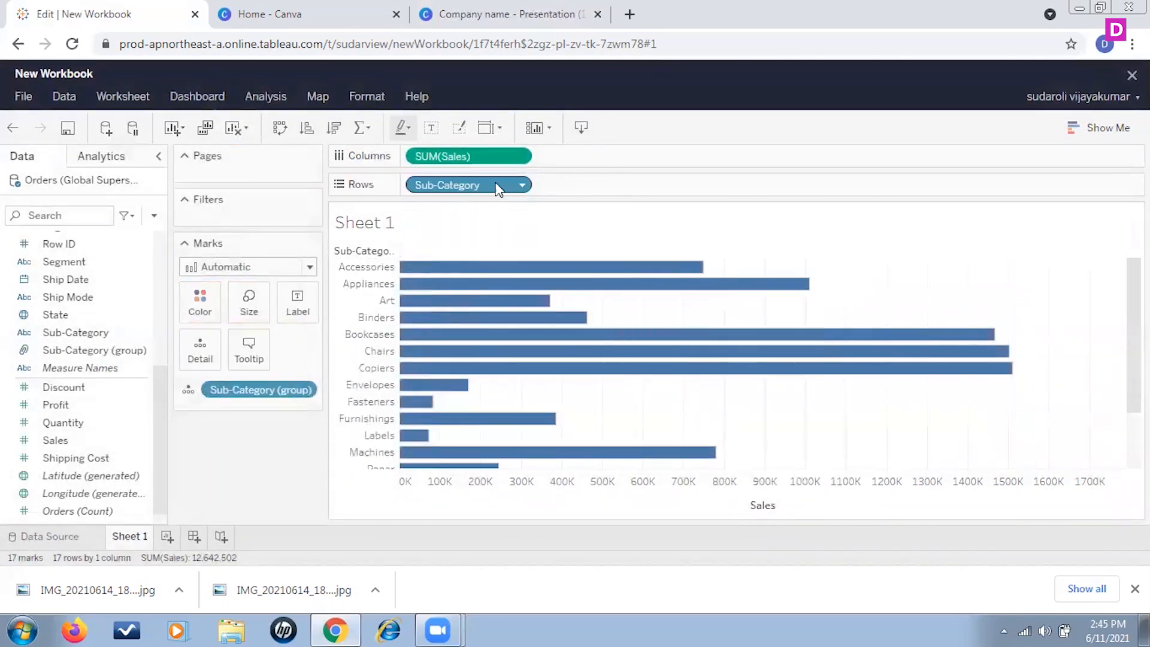
Step: Replace Sub-Category with Sub-Category (group) on Rows and inspect the sales of each grouped bar
{"action": "left_click_drag", "start_coordinate": [506, 184], "coordinate": [251, 479]}
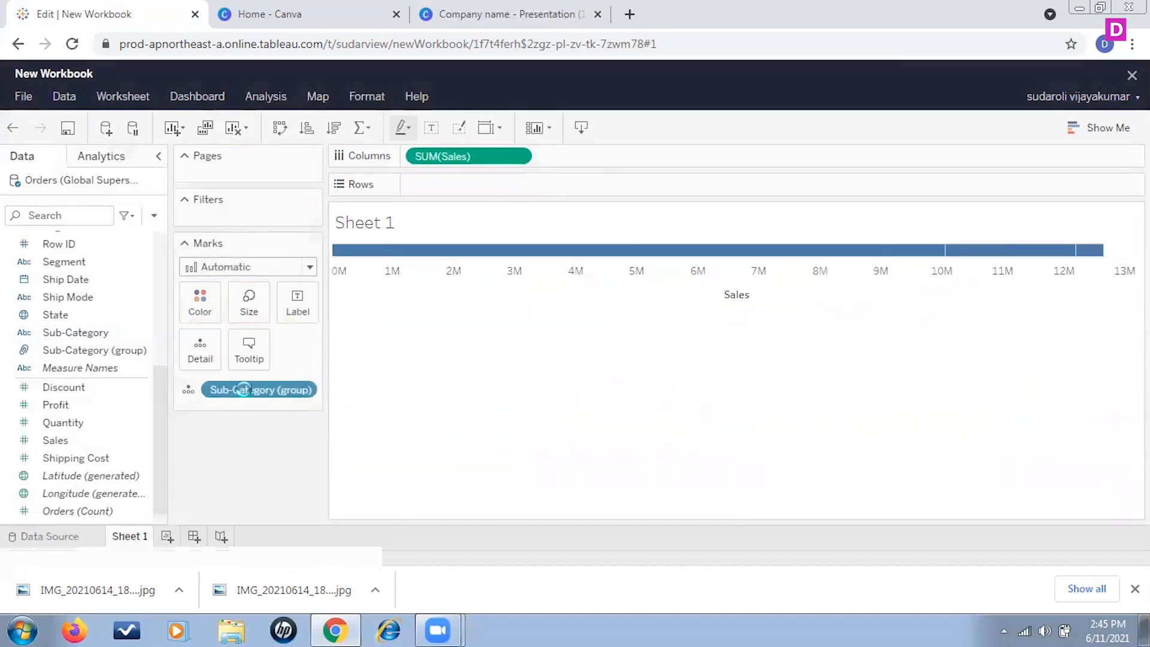
{"action": "left_click_drag", "start_coordinate": [206, 391], "coordinate": [464, 189]}
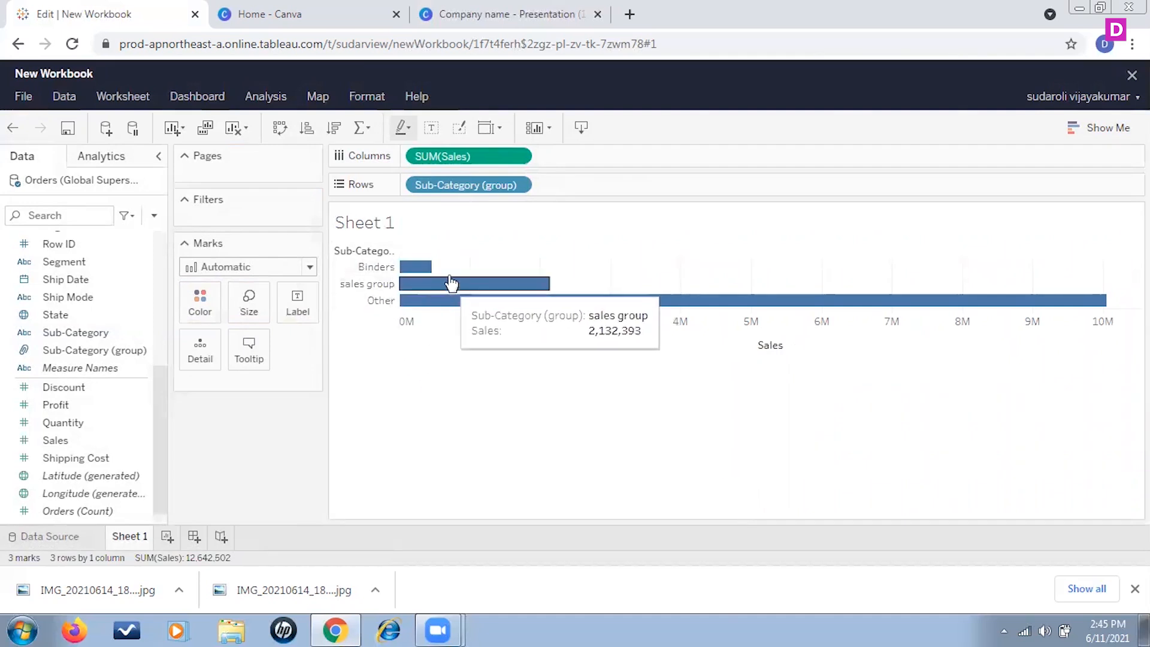
{"action": "mouse_move", "coordinate": [416, 277]}
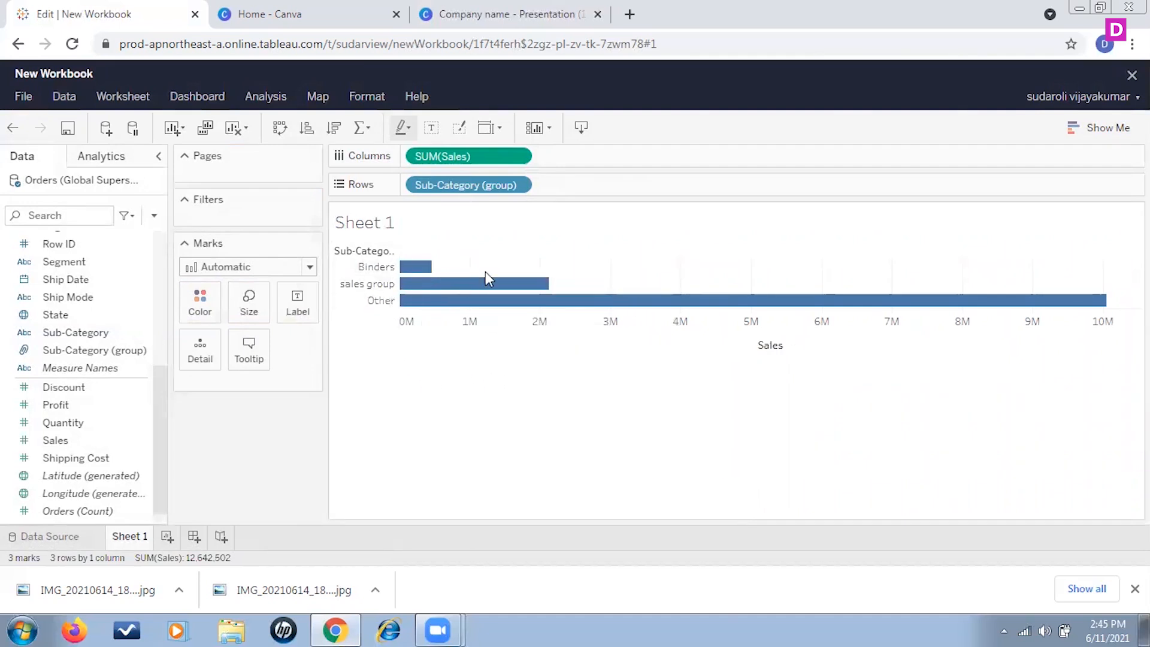
{"action": "mouse_move", "coordinate": [501, 287]}
{"action": "mouse_move", "coordinate": [1064, 298]}
Step: Clear the sheet by removing Sub-Category (group) from Rows and SUM(Sales) from Columns
{"action": "left_click_drag", "start_coordinate": [455, 187], "coordinate": [258, 443]}
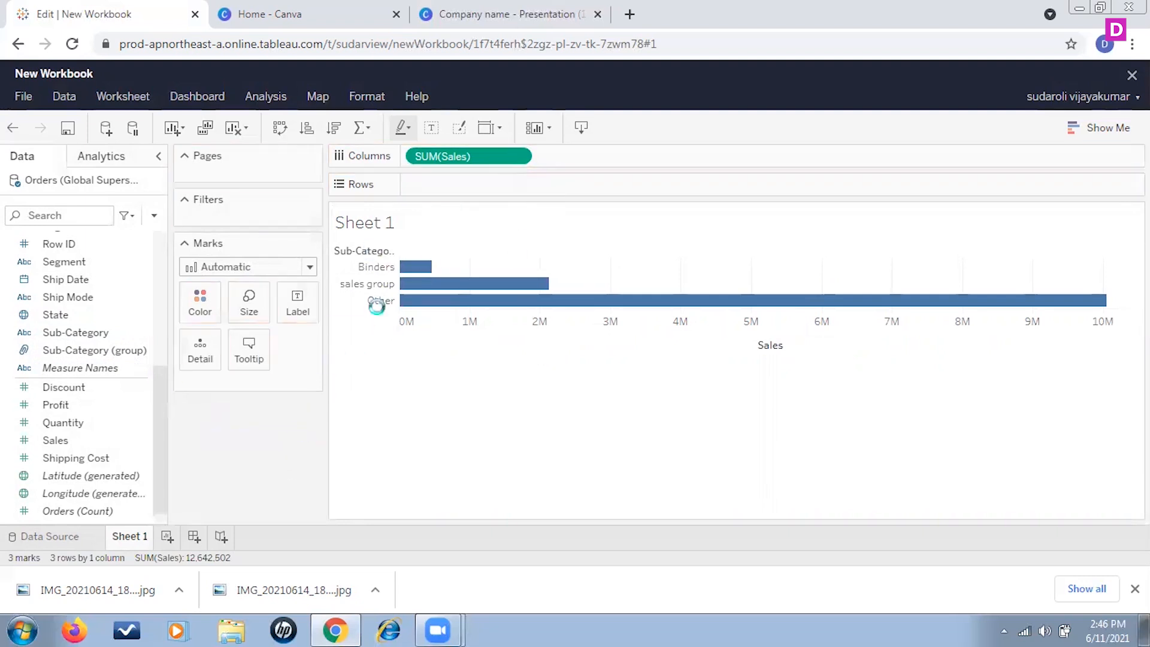
{"action": "left_click_drag", "start_coordinate": [455, 156], "coordinate": [245, 458]}
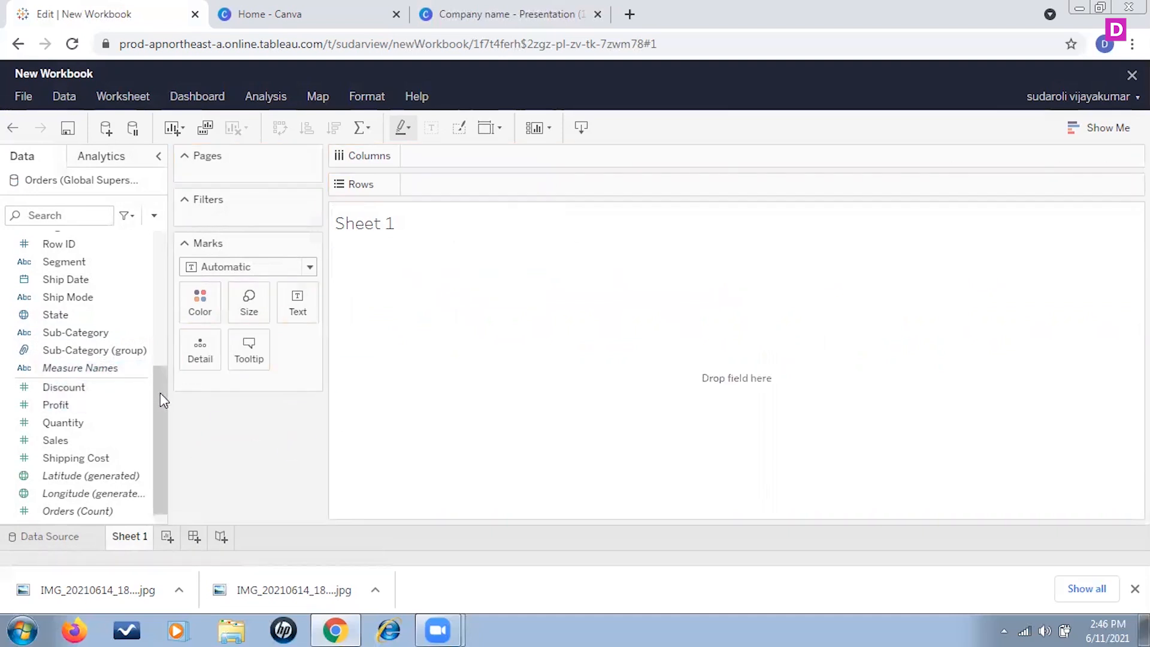
Step: Delete the Sub-Category (group) field from the data list
{"action": "left_click_drag", "start_coordinate": [156, 390], "coordinate": [158, 249]}
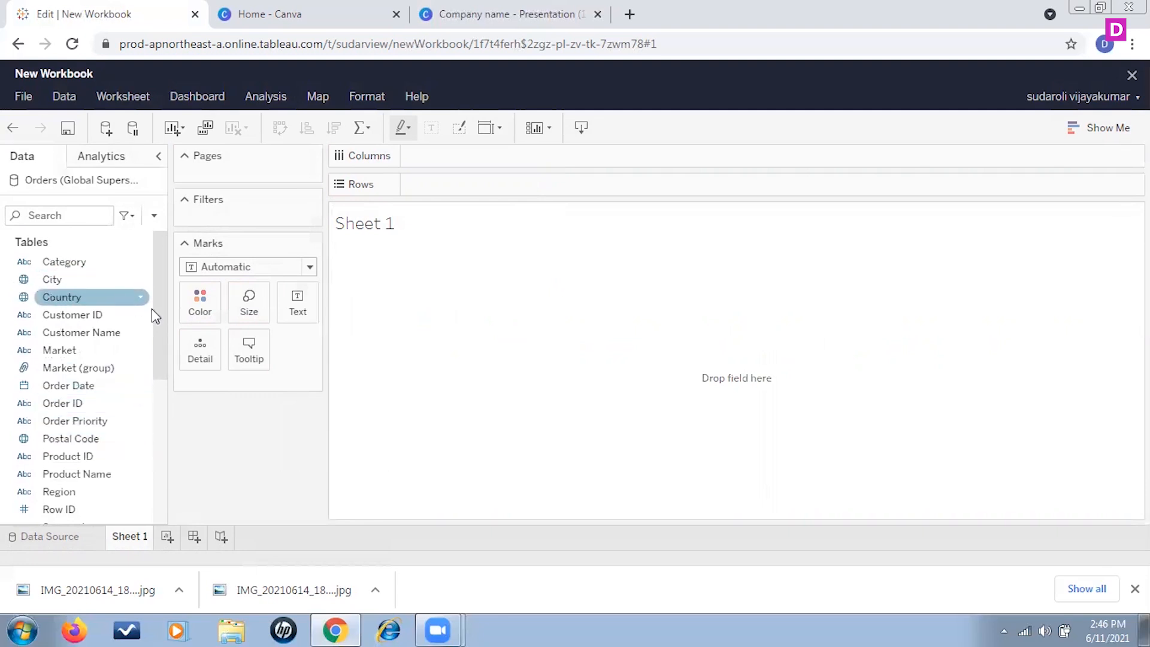
{"action": "scroll", "coordinate": [143, 423], "scroll_direction": "down", "scroll_amount": 3}
{"action": "scroll", "coordinate": [142, 457], "scroll_direction": "down", "scroll_amount": 3}
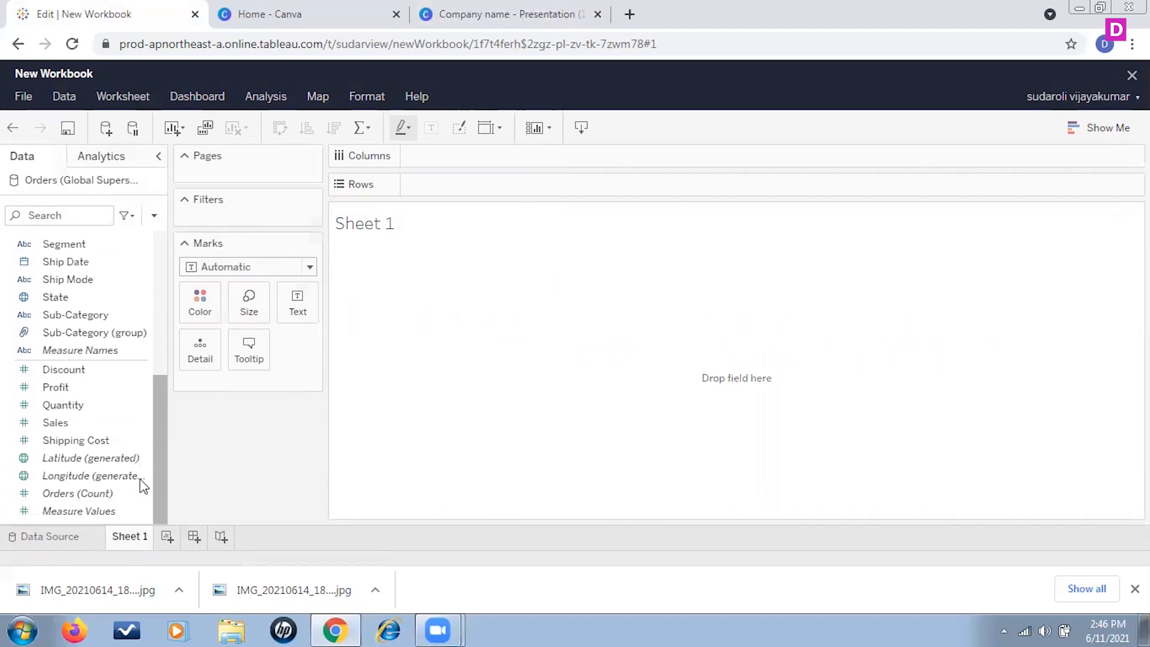
{"action": "left_click", "coordinate": [143, 336]}
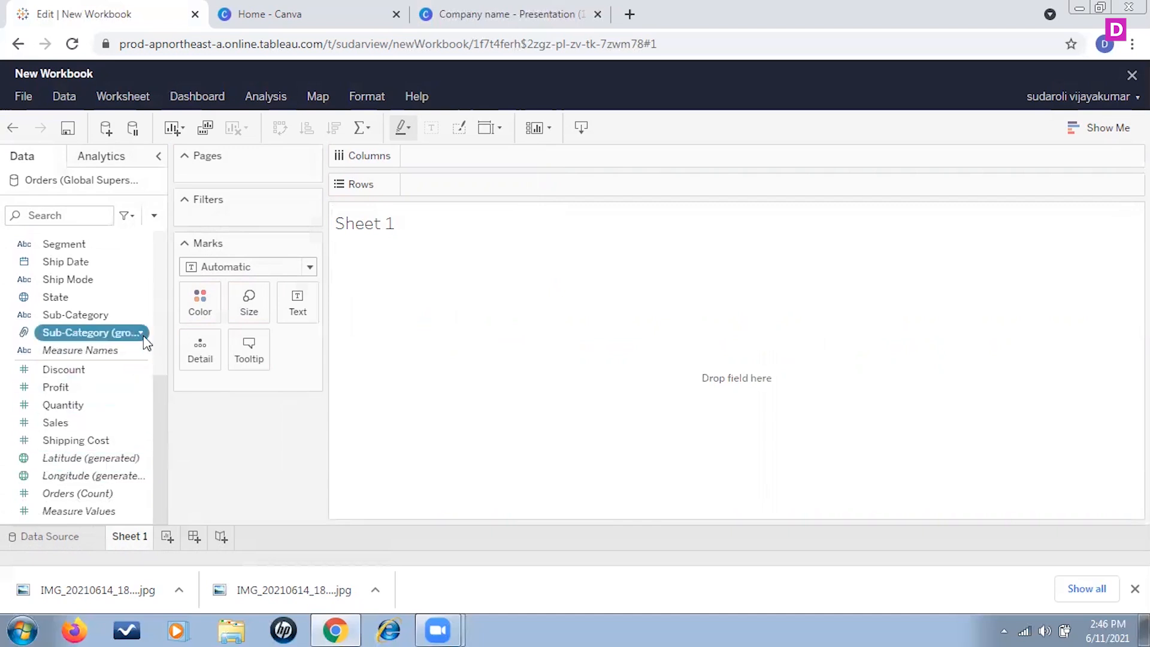
{"action": "left_click", "coordinate": [143, 333]}
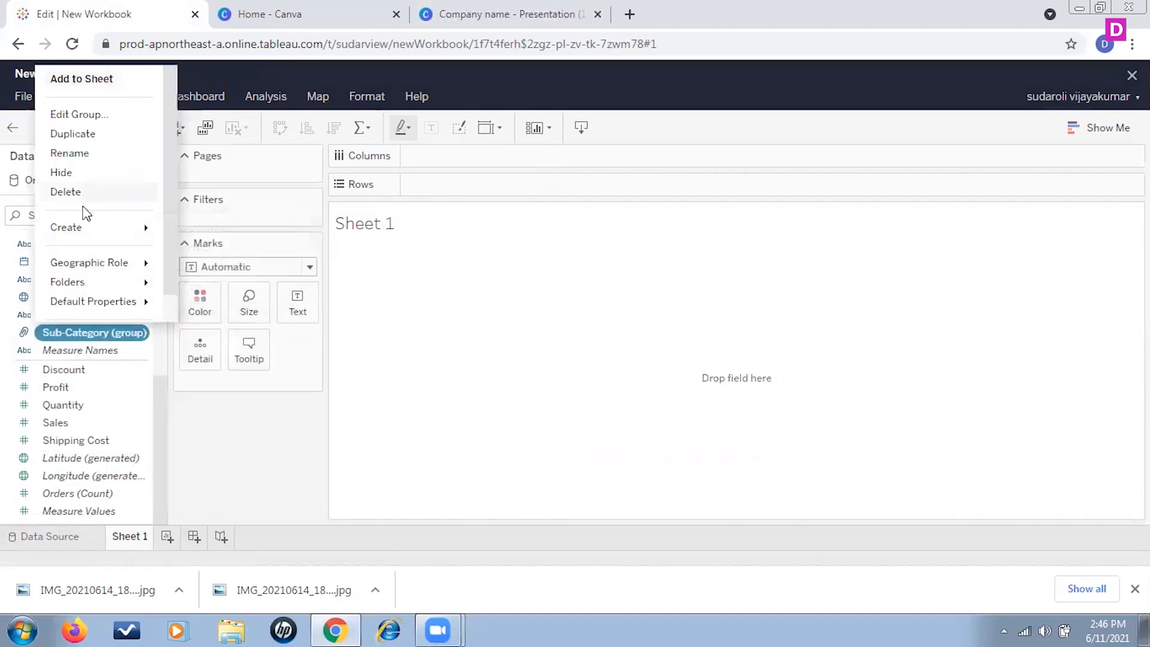
{"action": "left_click", "coordinate": [66, 191]}
Step: Create a hierarchy from the City and Sub-Category fields, keeping the name "City, Sub-Category"
{"action": "left_click", "coordinate": [77, 332]}
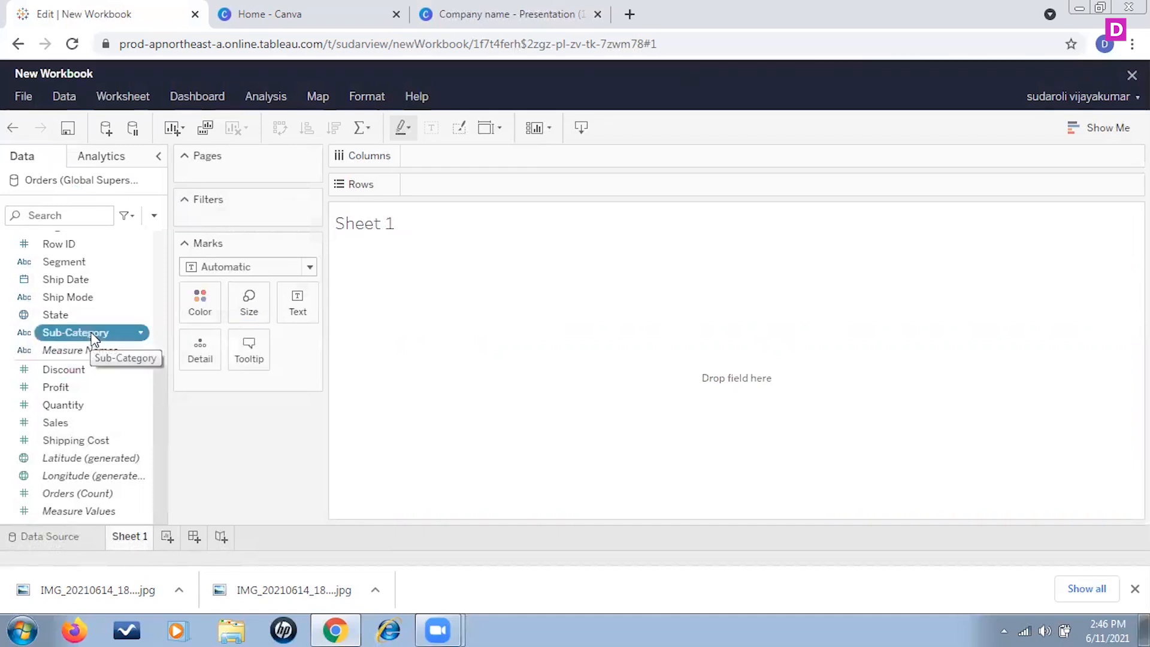
{"action": "left_click_drag", "start_coordinate": [89, 332], "coordinate": [128, 350]}
{"action": "left_click_drag", "start_coordinate": [162, 406], "coordinate": [148, 328]}
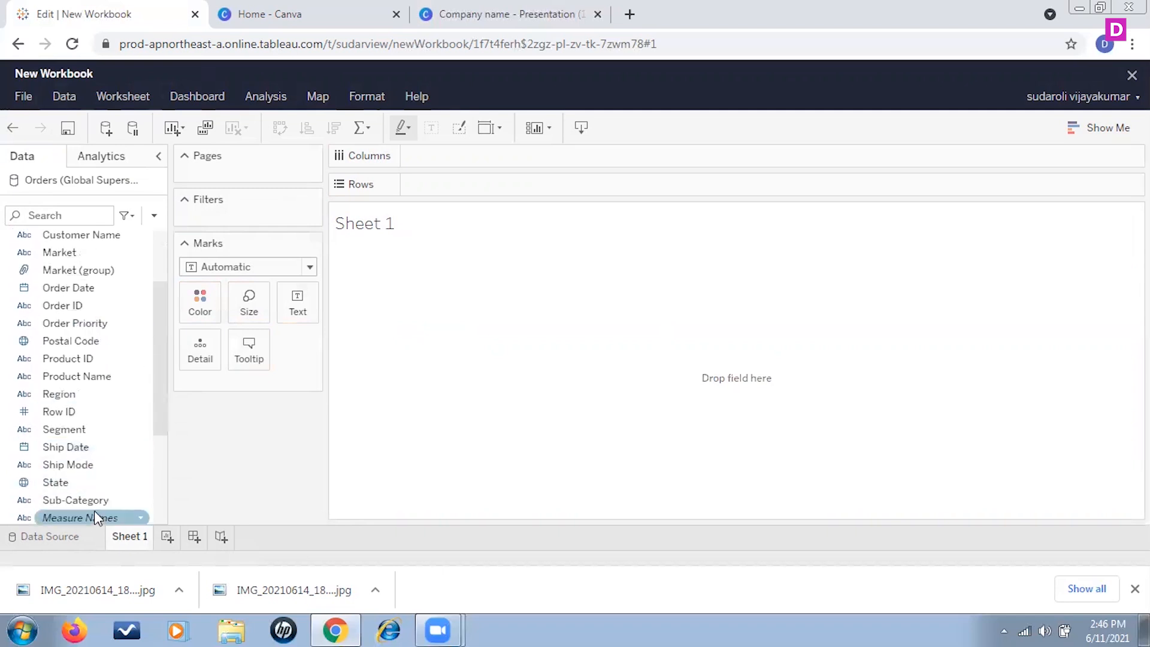
{"action": "left_click_drag", "start_coordinate": [96, 499], "coordinate": [85, 259]}
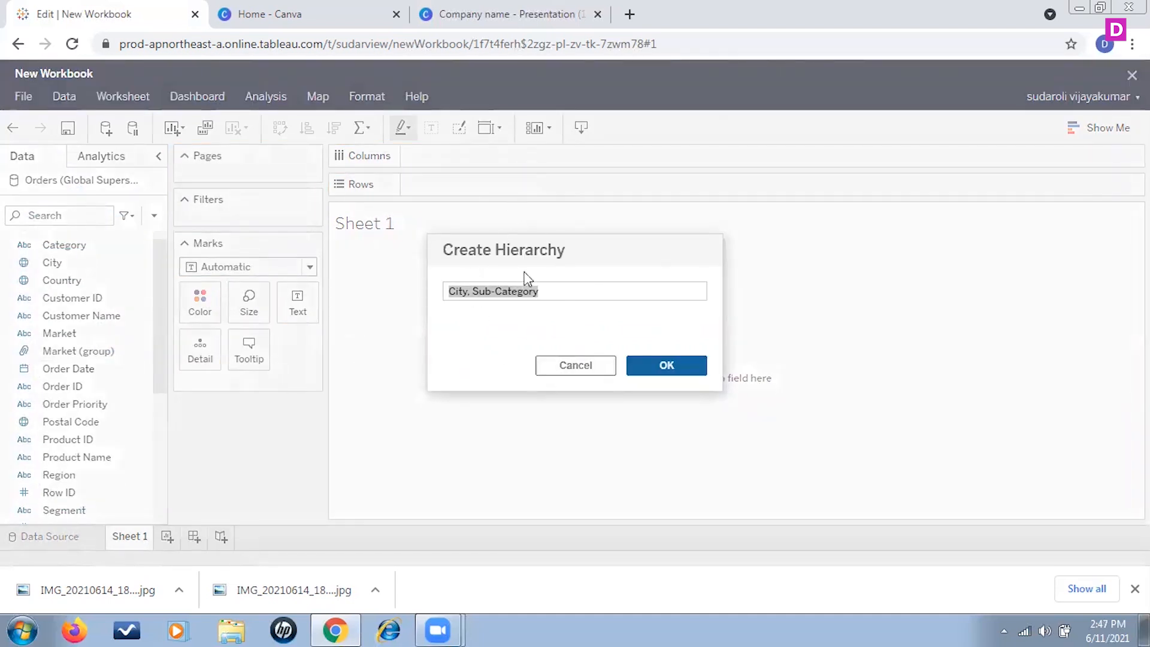
{"action": "left_click", "coordinate": [684, 371]}
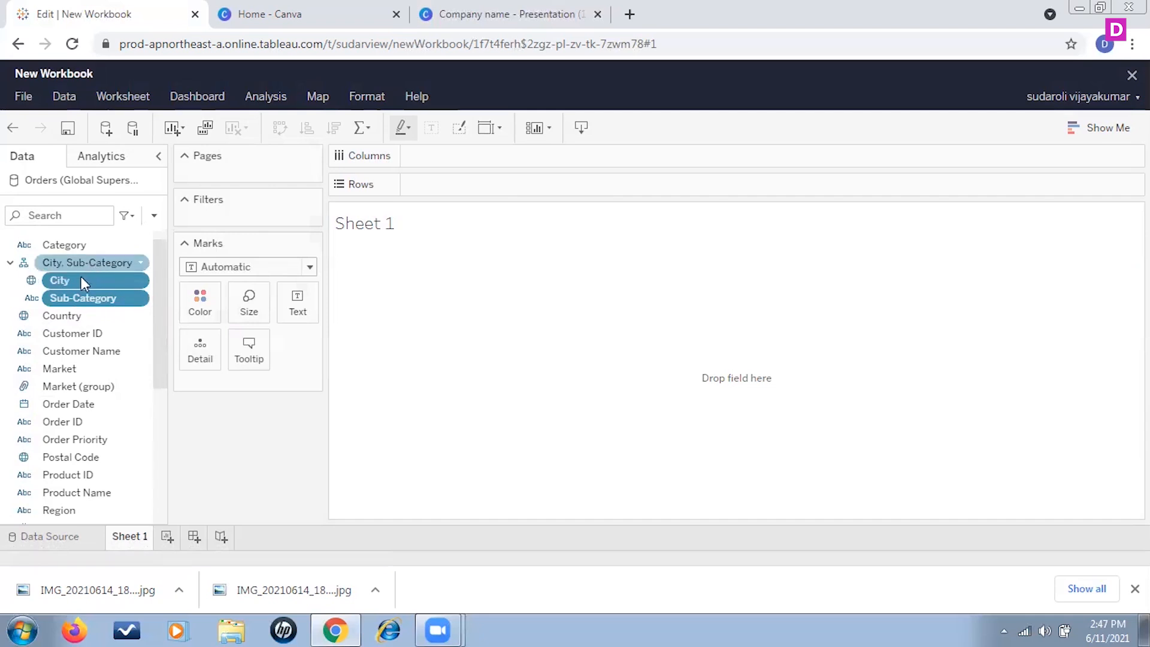
Step: Place the hierarchy's City and Sub-Category fields on Columns and collapse them to the City level
{"action": "left_click_drag", "start_coordinate": [75, 282], "coordinate": [472, 159]}
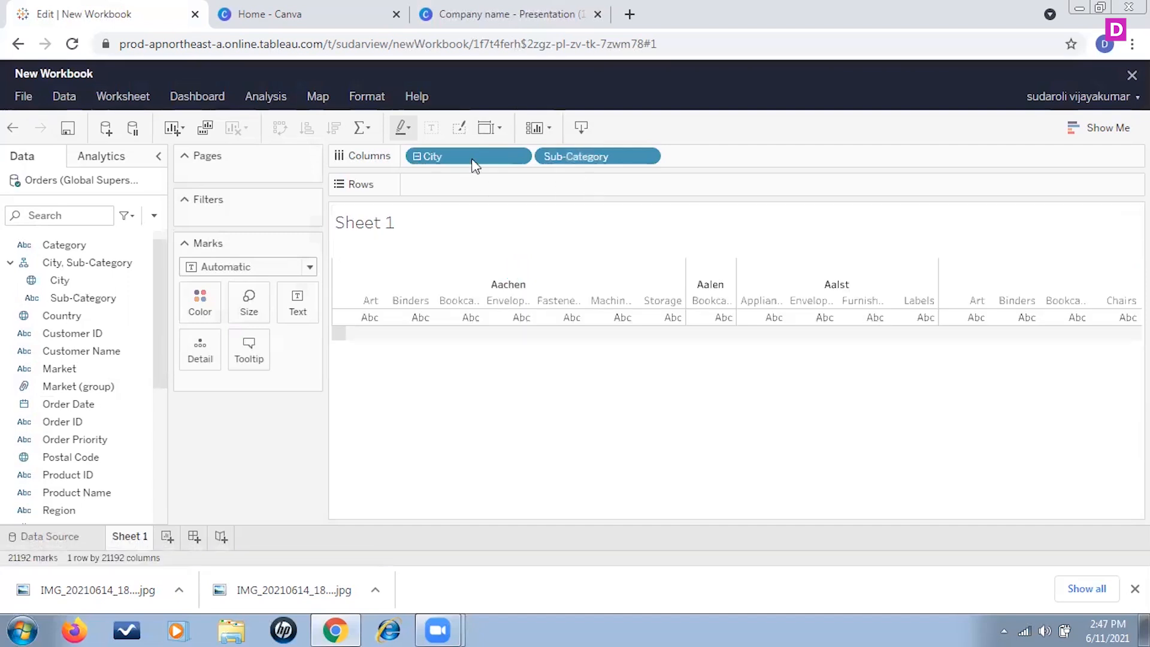
{"action": "left_click", "coordinate": [418, 157]}
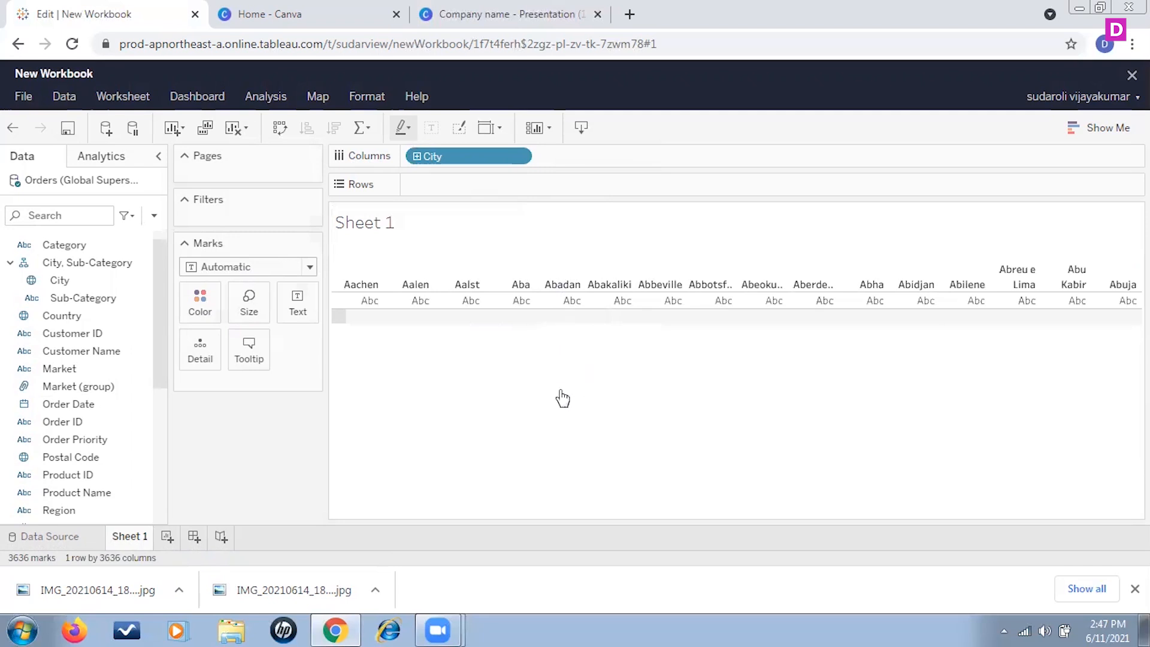
Step: Remove the "City, Sub-Category" hierarchy from the data list and take City off Columns
{"action": "left_click", "coordinate": [87, 298]}
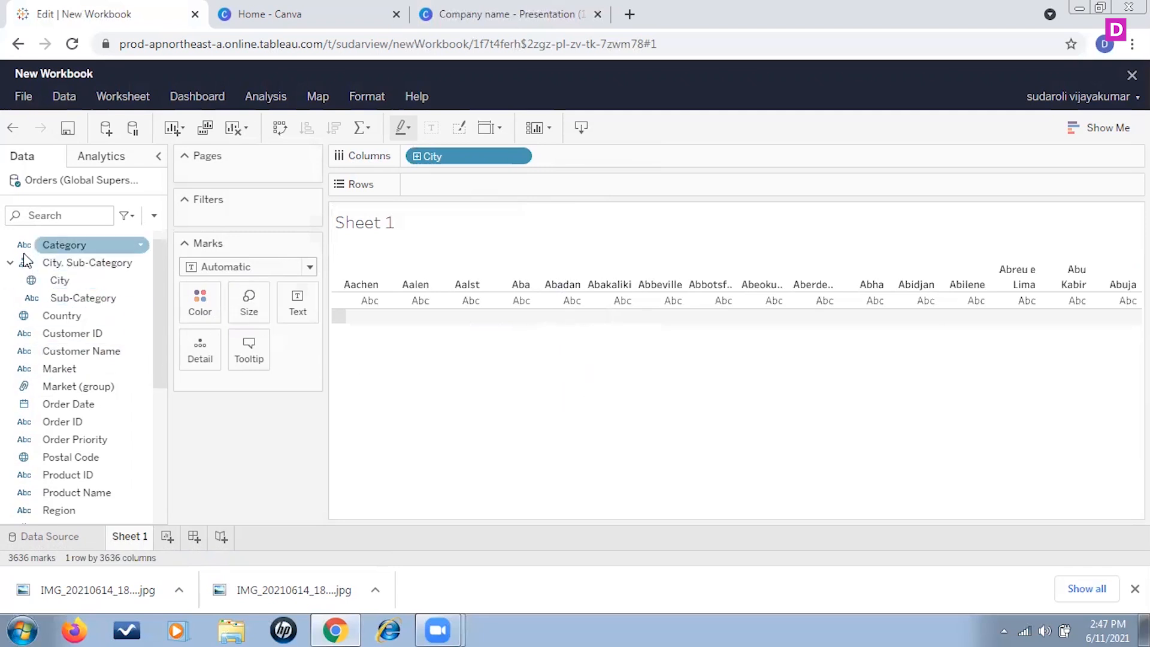
{"action": "left_click", "coordinate": [141, 265]}
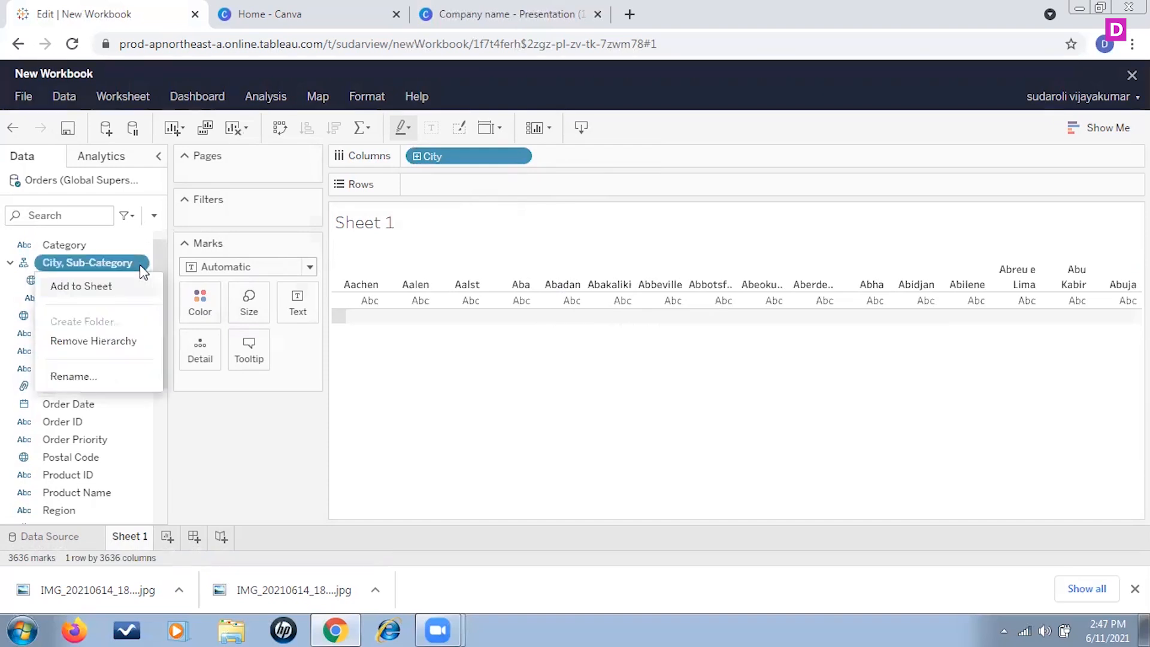
{"action": "left_click", "coordinate": [123, 341]}
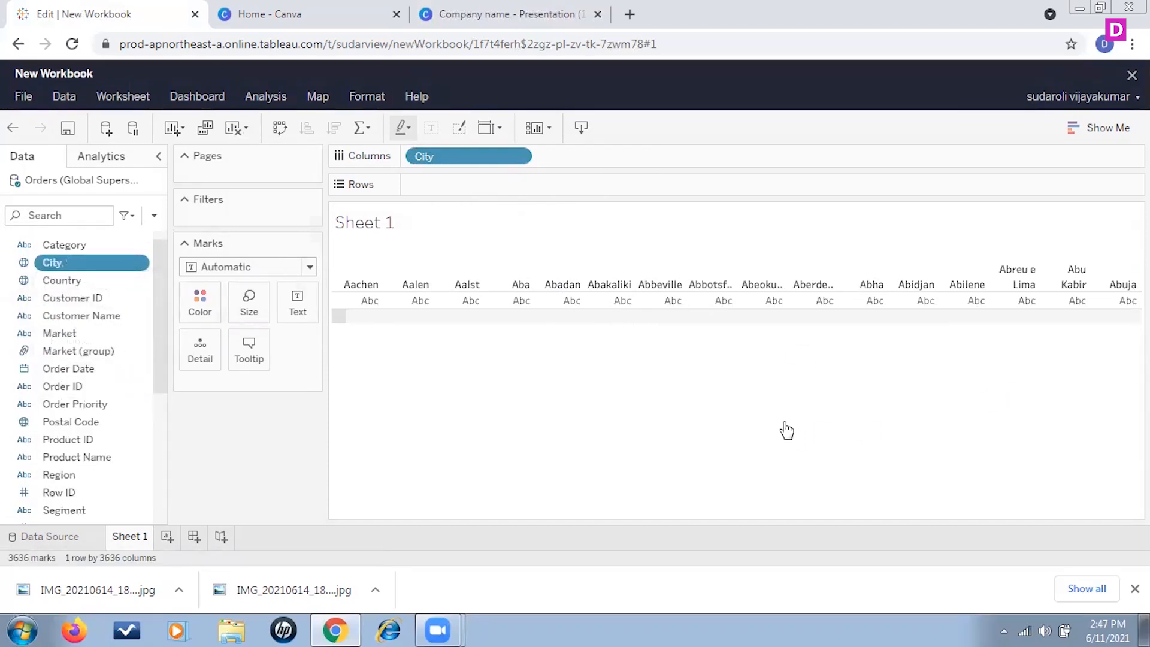
{"action": "left_click", "coordinate": [521, 156]}
{"action": "left_click_drag", "start_coordinate": [463, 157], "coordinate": [246, 450]}
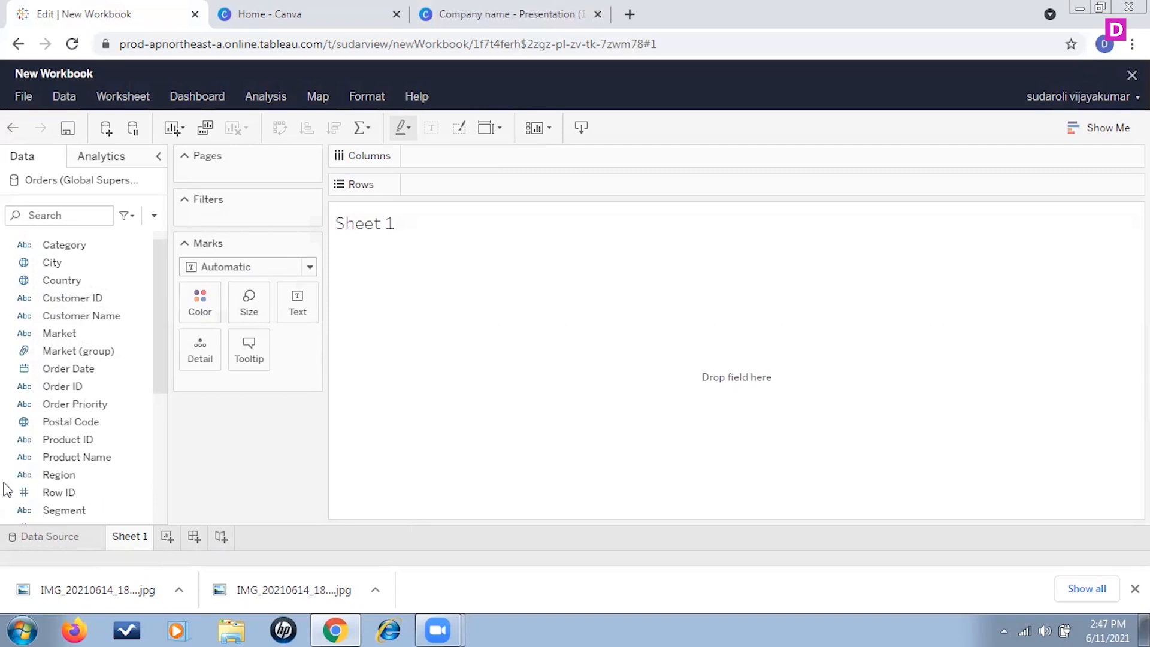
Step: Place Sales on Columns and set its aggregation to Average
{"action": "left_click", "coordinate": [22, 351]}
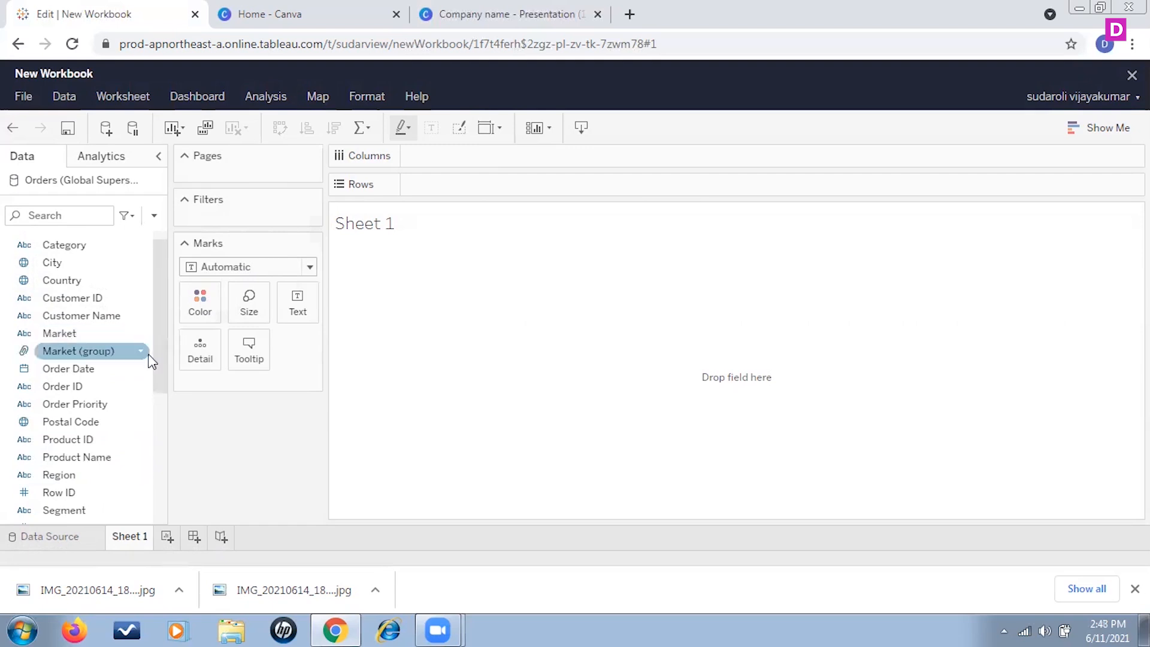
{"action": "left_click_drag", "start_coordinate": [166, 364], "coordinate": [146, 456]}
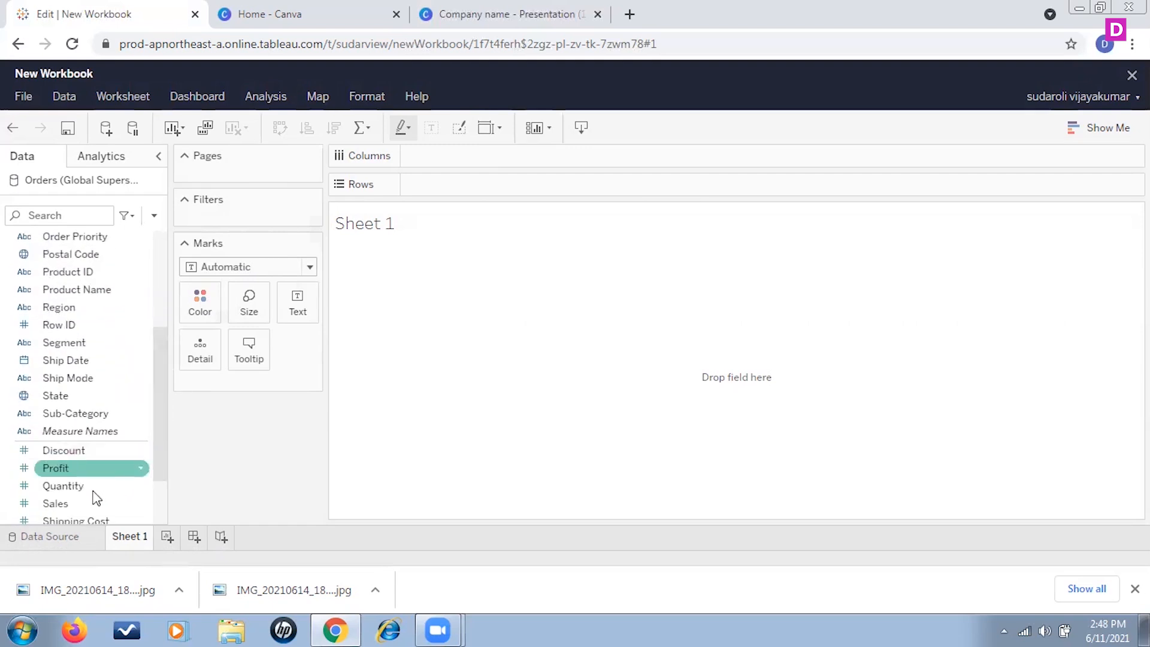
{"action": "left_click_drag", "start_coordinate": [60, 504], "coordinate": [458, 153]}
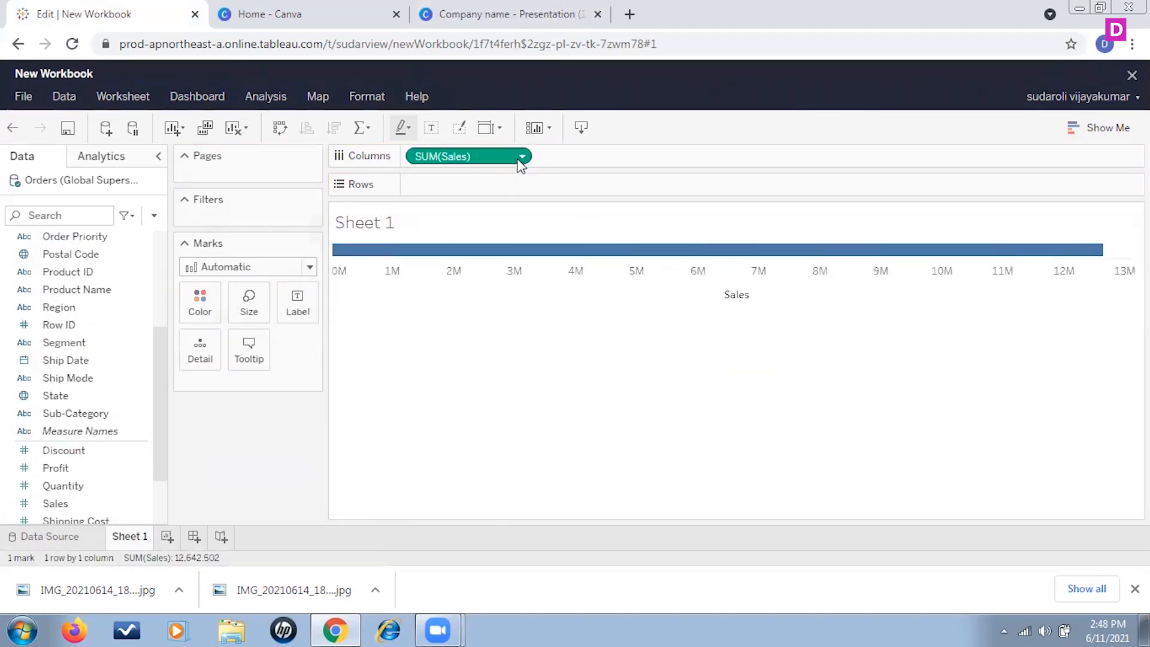
{"action": "left_click", "coordinate": [520, 157]}
{"action": "mouse_move", "coordinate": [554, 383]}
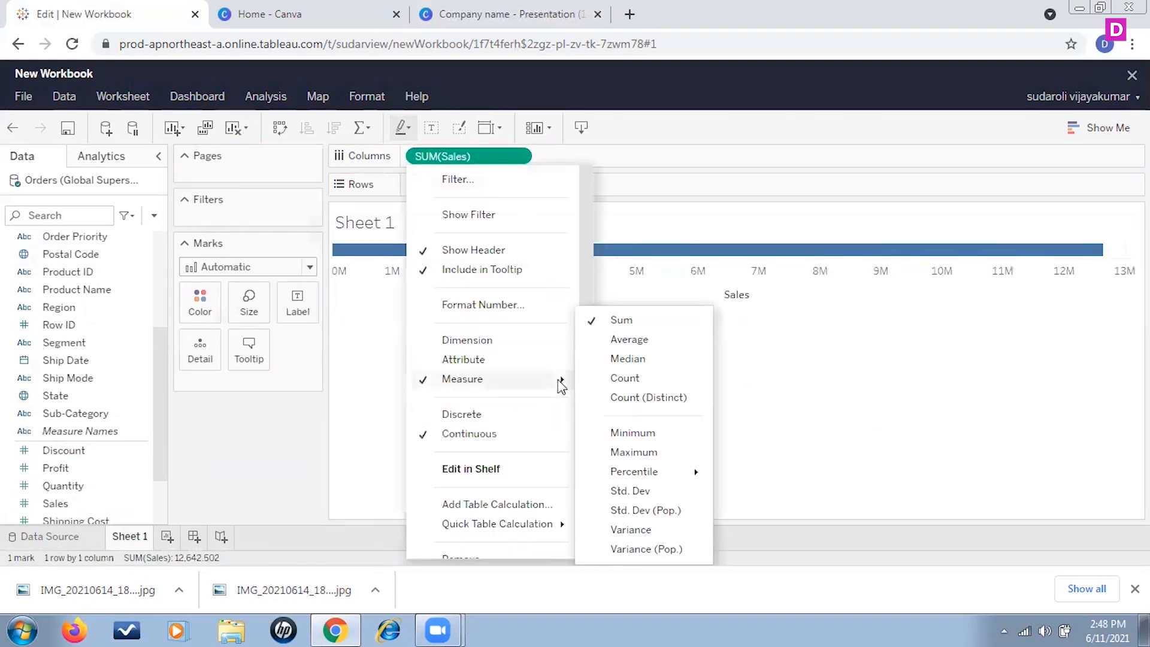
{"action": "left_click", "coordinate": [642, 342]}
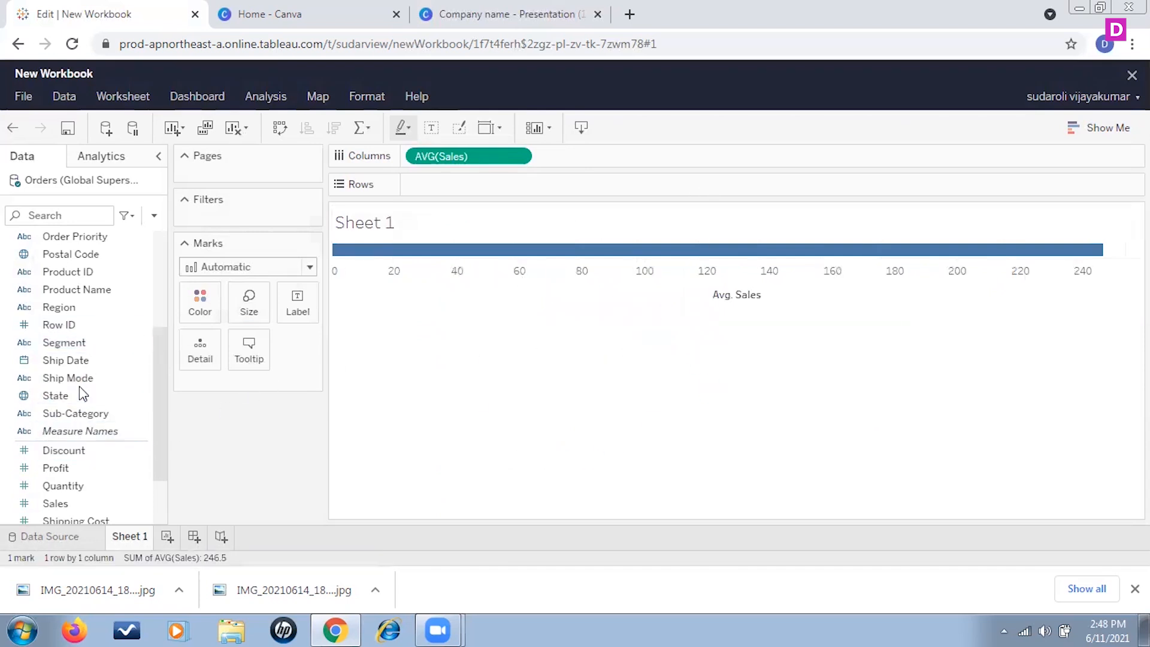
Step: Place Profit on Rows and set its aggregation to Average
{"action": "scroll", "coordinate": [123, 426], "scroll_direction": "down", "scroll_amount": 3}
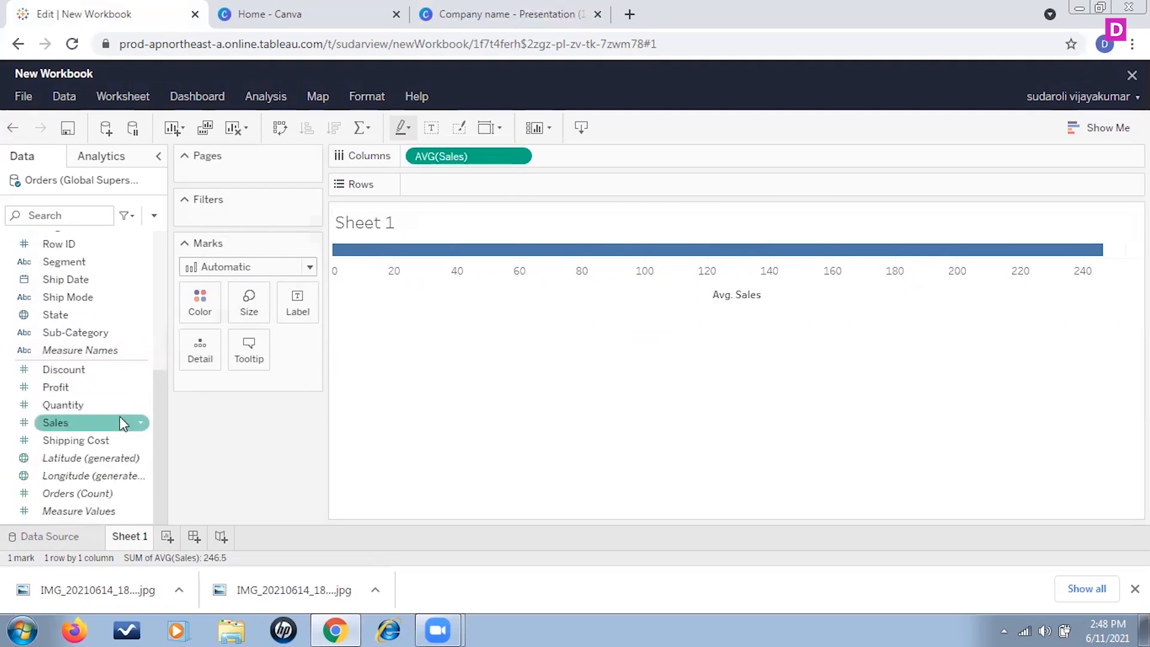
{"action": "left_click_drag", "start_coordinate": [56, 387], "coordinate": [464, 185]}
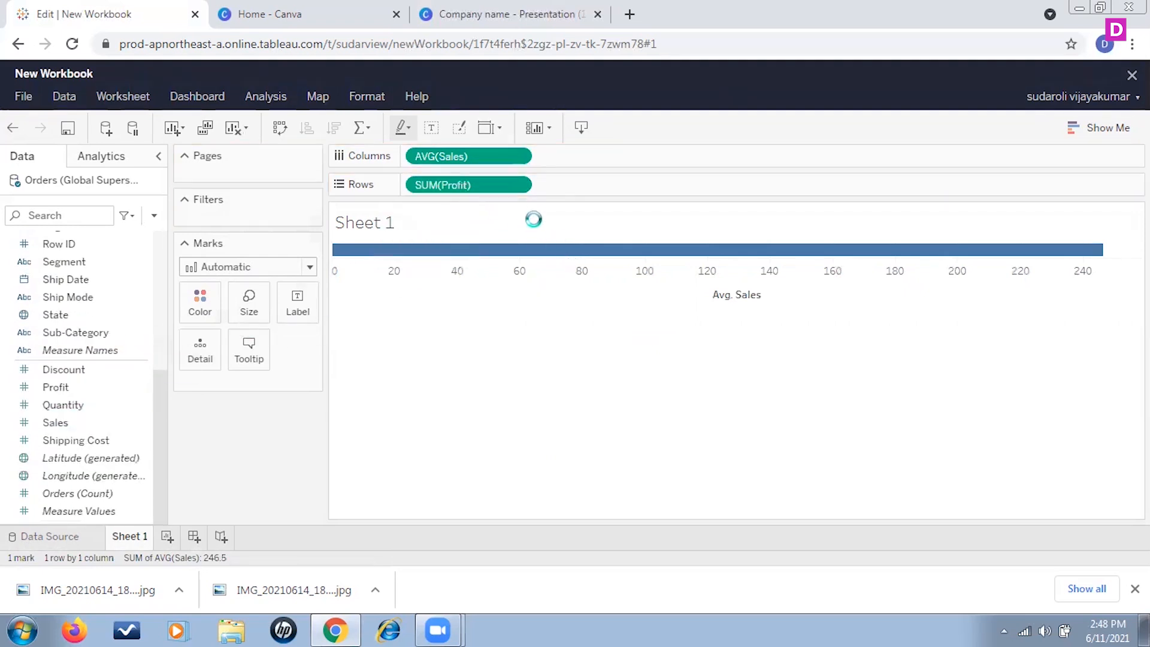
{"action": "left_click", "coordinate": [524, 185]}
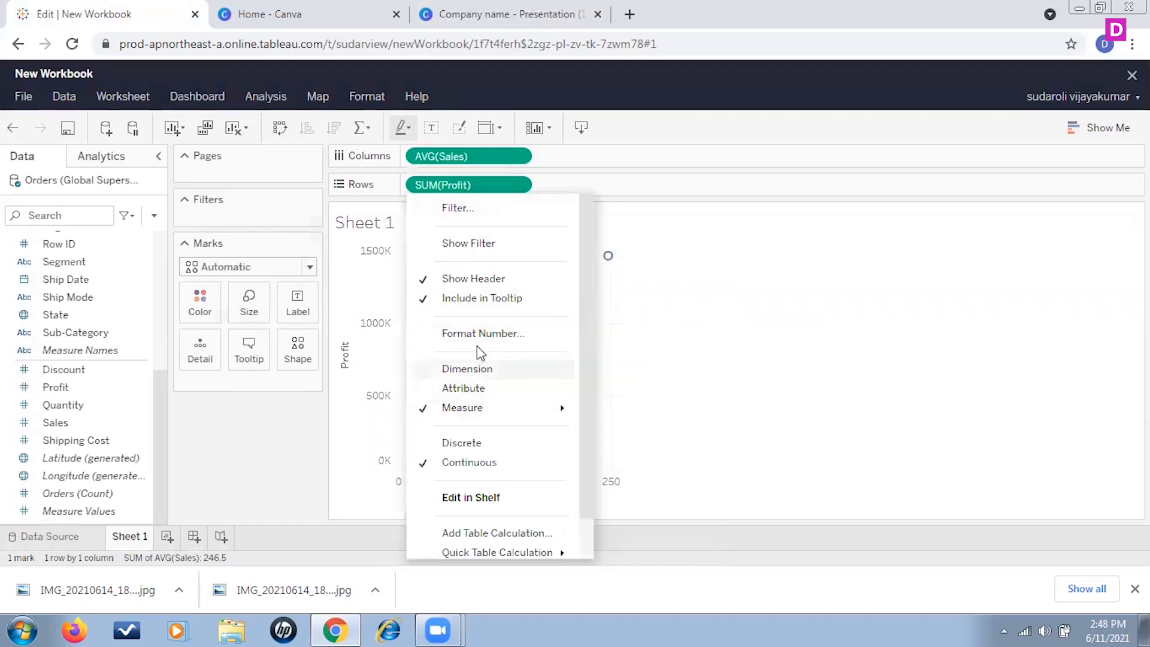
{"action": "mouse_move", "coordinate": [539, 407]}
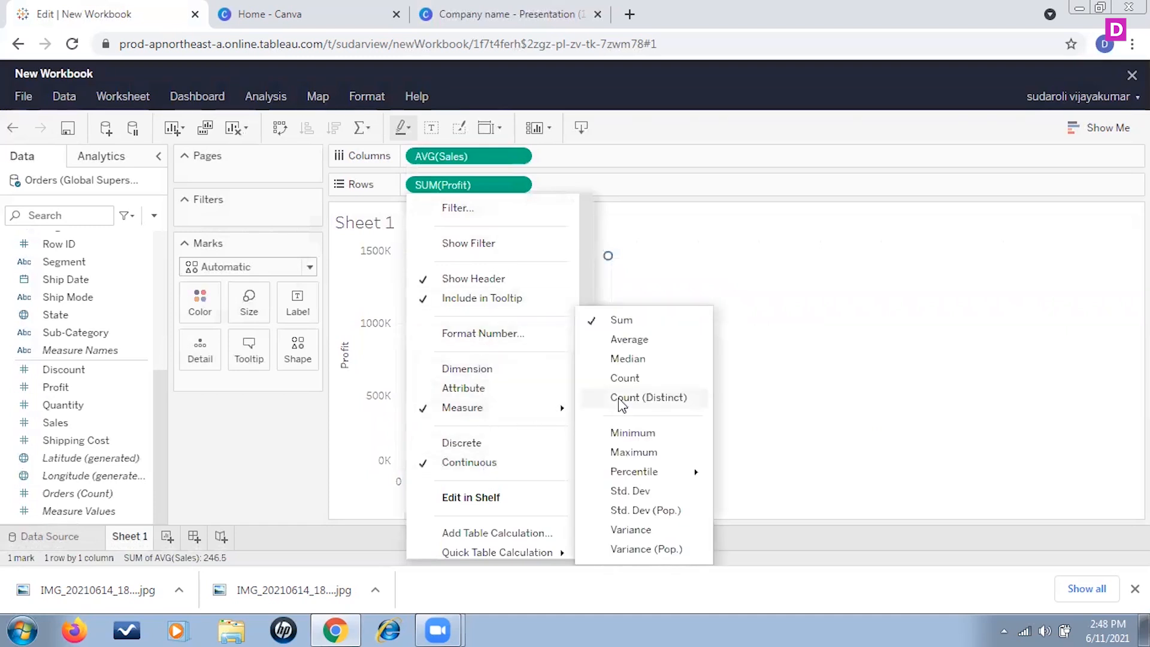
{"action": "left_click", "coordinate": [634, 336]}
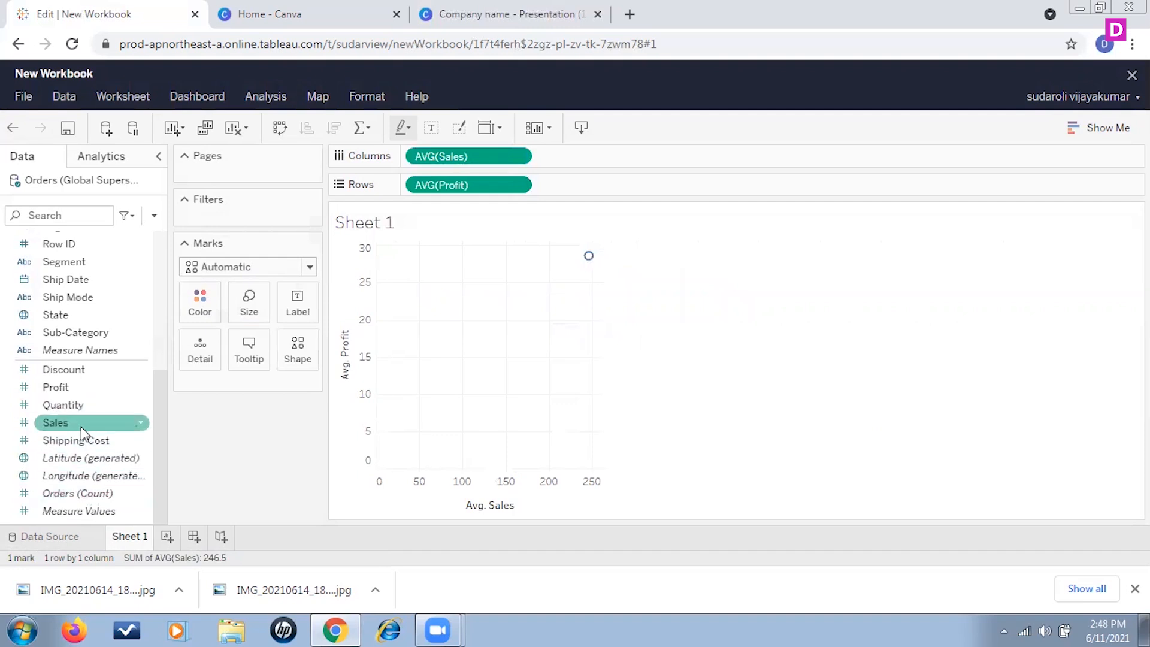
Step: Add Sub-Category to the scatter plot's marks and use it to color them
{"action": "left_click_drag", "start_coordinate": [159, 443], "coordinate": [240, 394]}
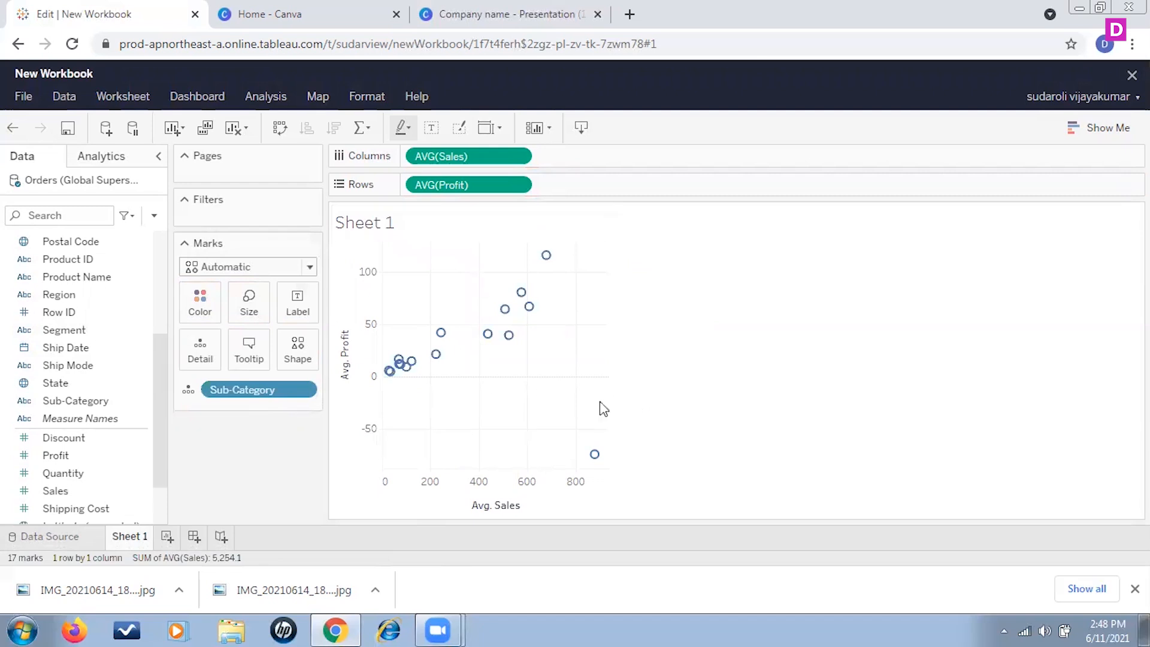
{"action": "left_click", "coordinate": [191, 390]}
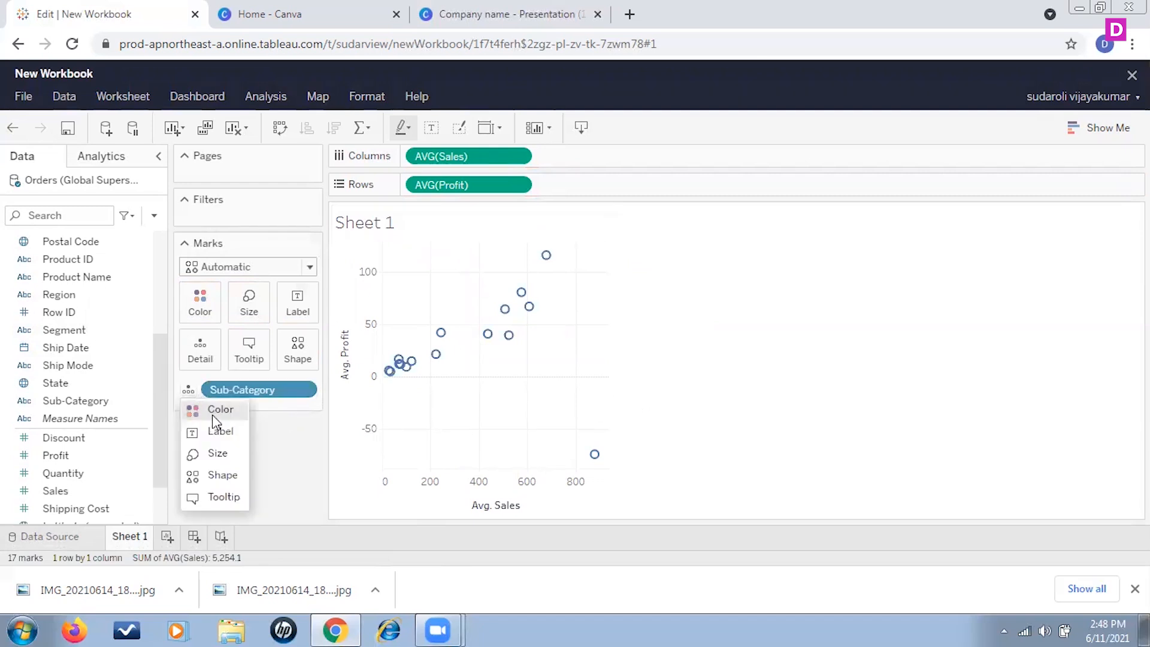
{"action": "left_click", "coordinate": [212, 413]}
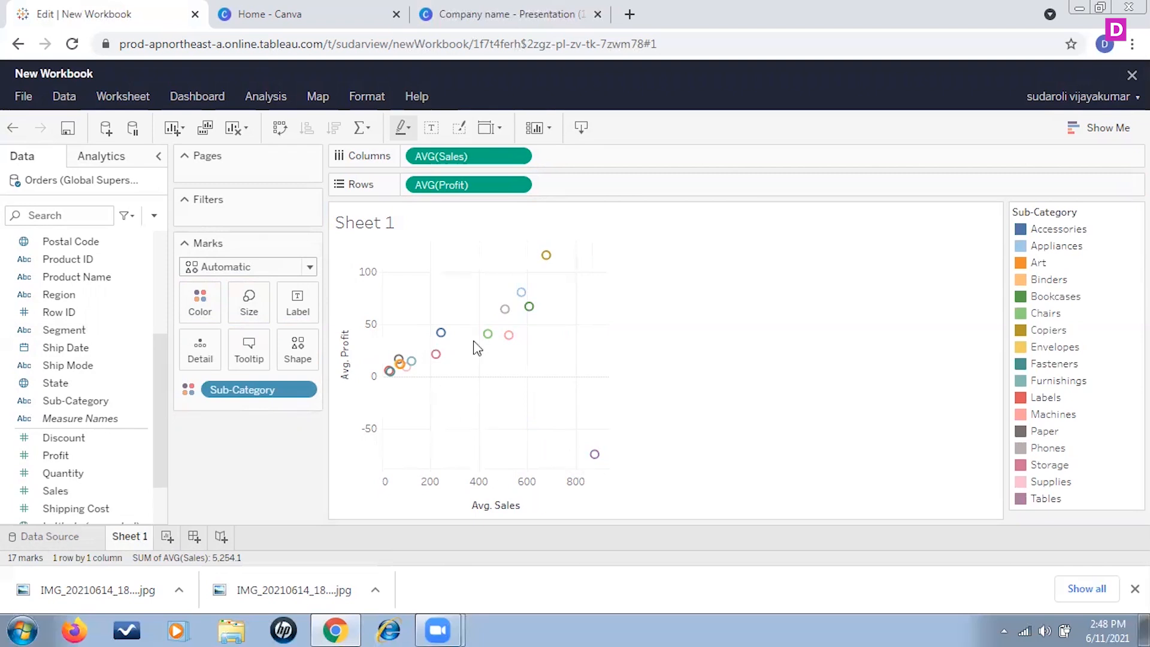
Step: Select the six scatter marks with profitable average sales above 400 and group them into one Sub-Category group
{"action": "left_click_drag", "start_coordinate": [472, 252], "coordinate": [622, 365]}
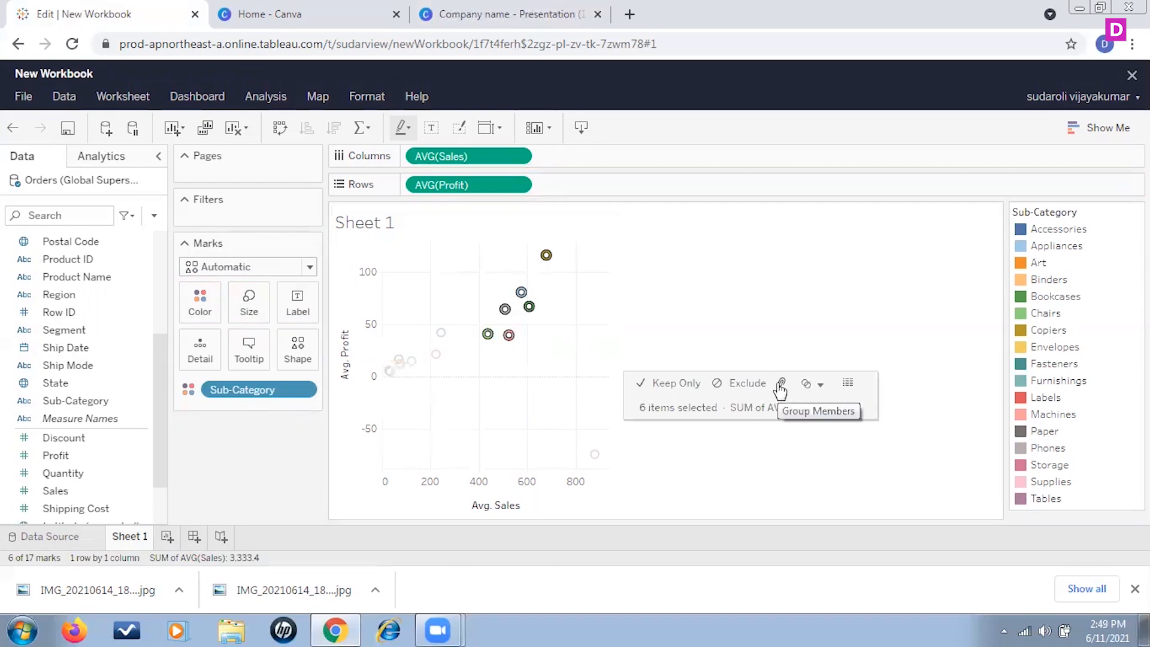
{"action": "left_click", "coordinate": [781, 384]}
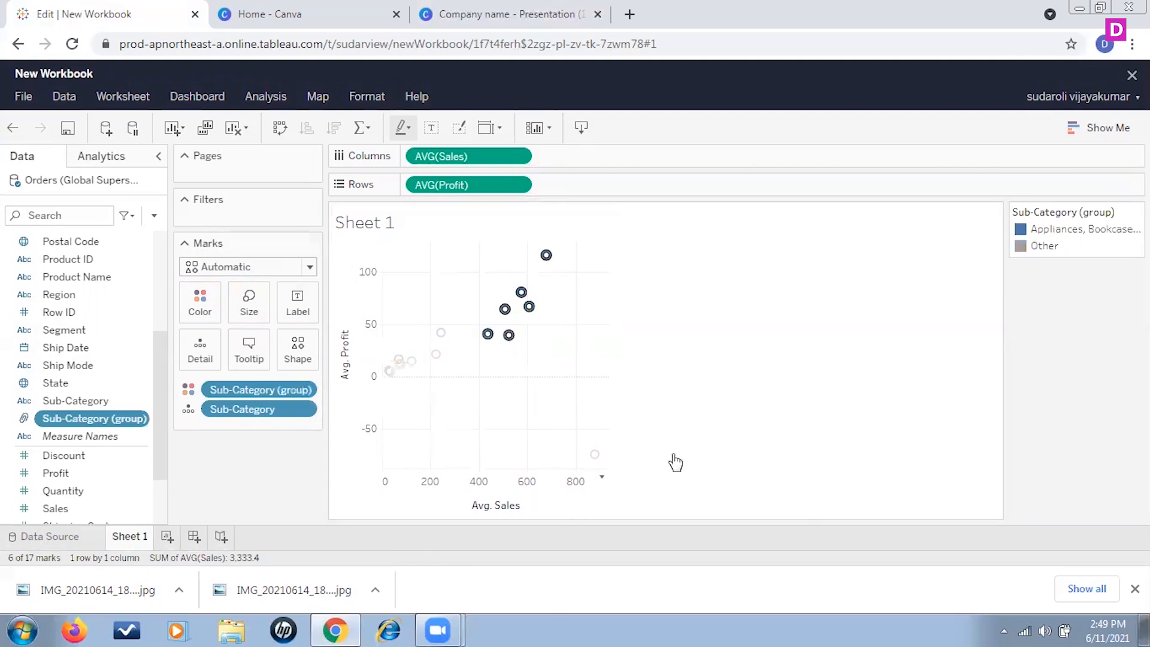
{"action": "mouse_move", "coordinate": [413, 368]}
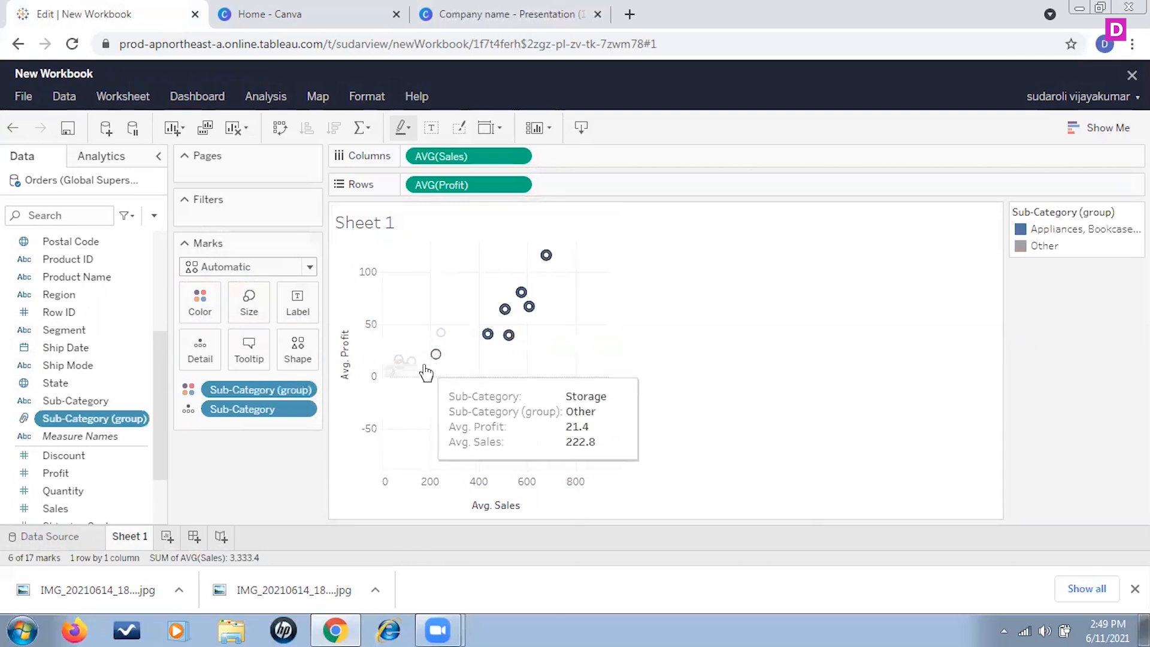
{"action": "mouse_move", "coordinate": [550, 307]}
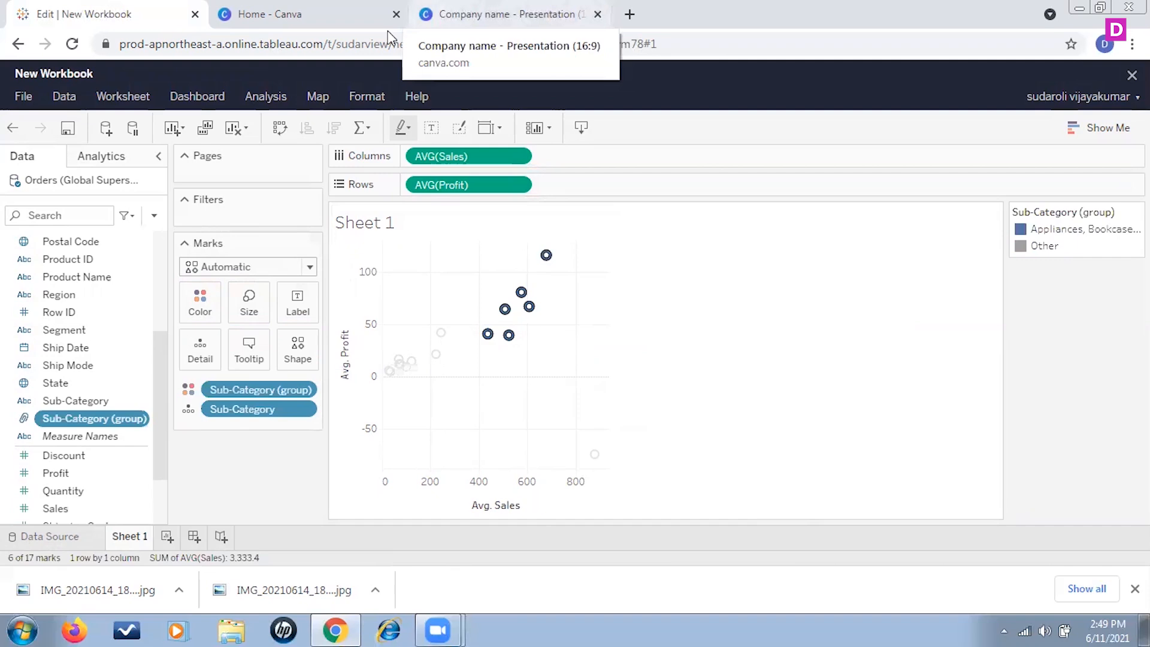
Step: Switch to the Canva presentation, present it full screen from the "Does Tableau allows me to do that?" slide and advance to the Summary slide
{"action": "left_click", "coordinate": [473, 15]}
{"action": "left_click", "coordinate": [1021, 90]}
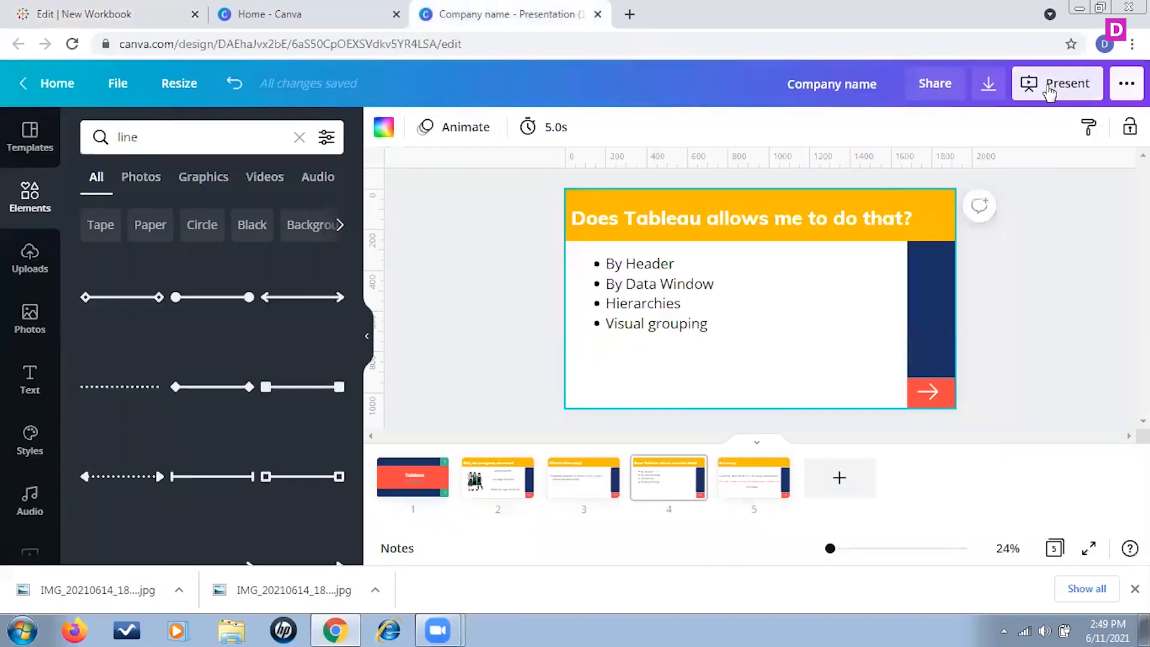
{"action": "left_click", "coordinate": [994, 295]}
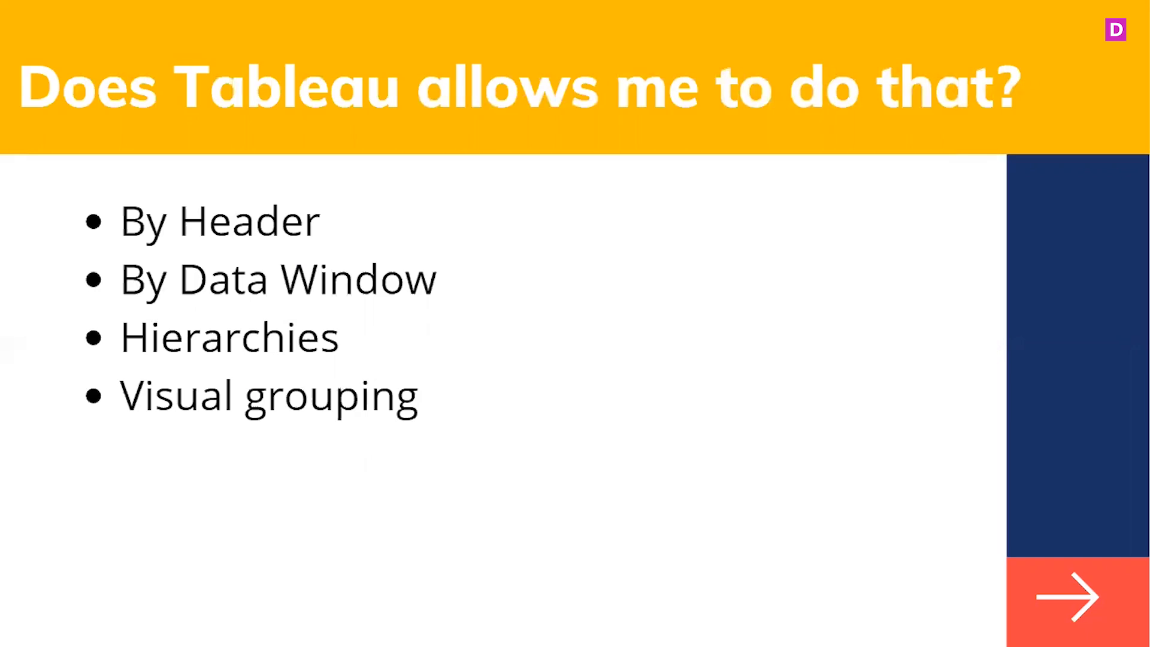
{"action": "left_click", "coordinate": [1119, 293]}
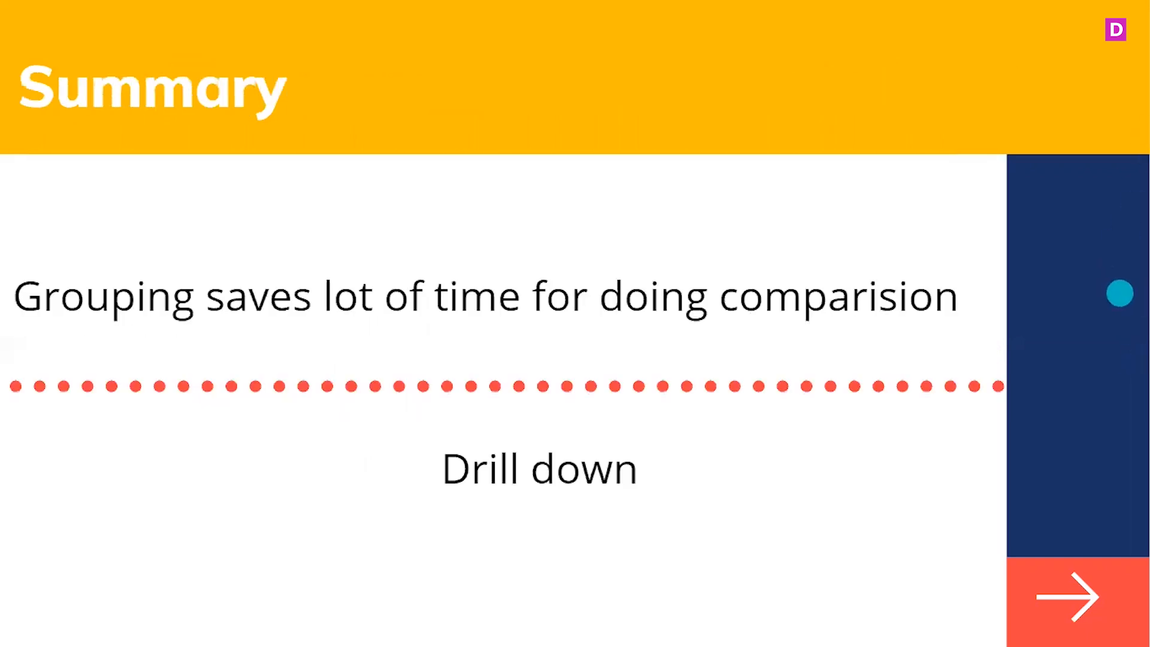